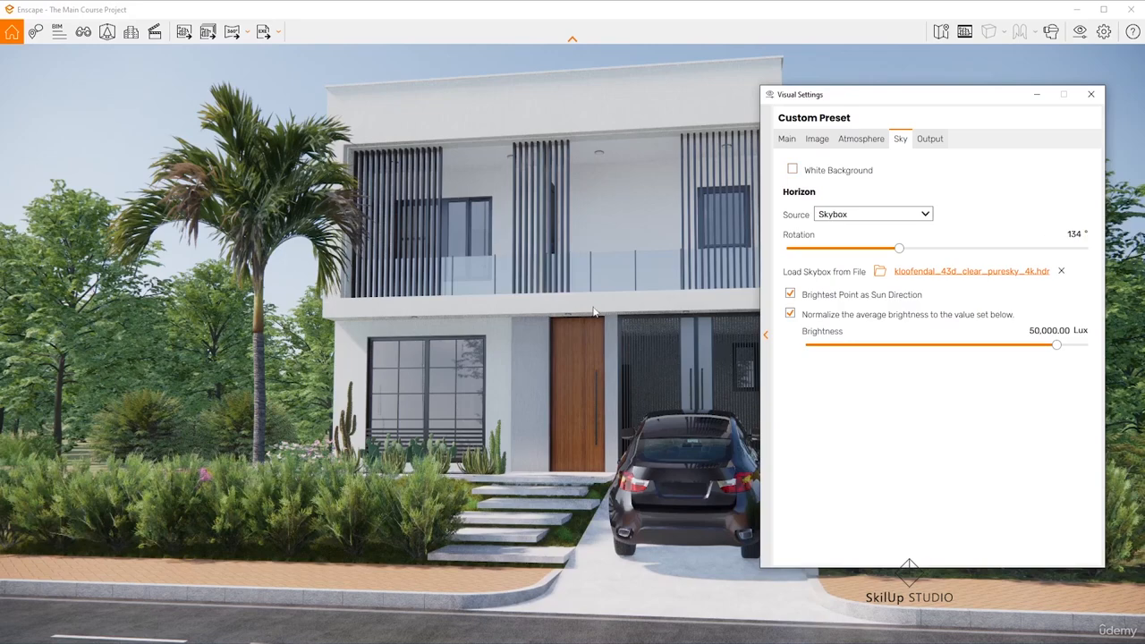
- Rotate the skybox to 60° to reposition the sun around the house
{"action": "right_click_drag", "start_coordinate": [633, 294], "coordinate": [559, 271]}
{"action": "left_click_drag", "start_coordinate": [559, 271], "coordinate": [439, 302]}
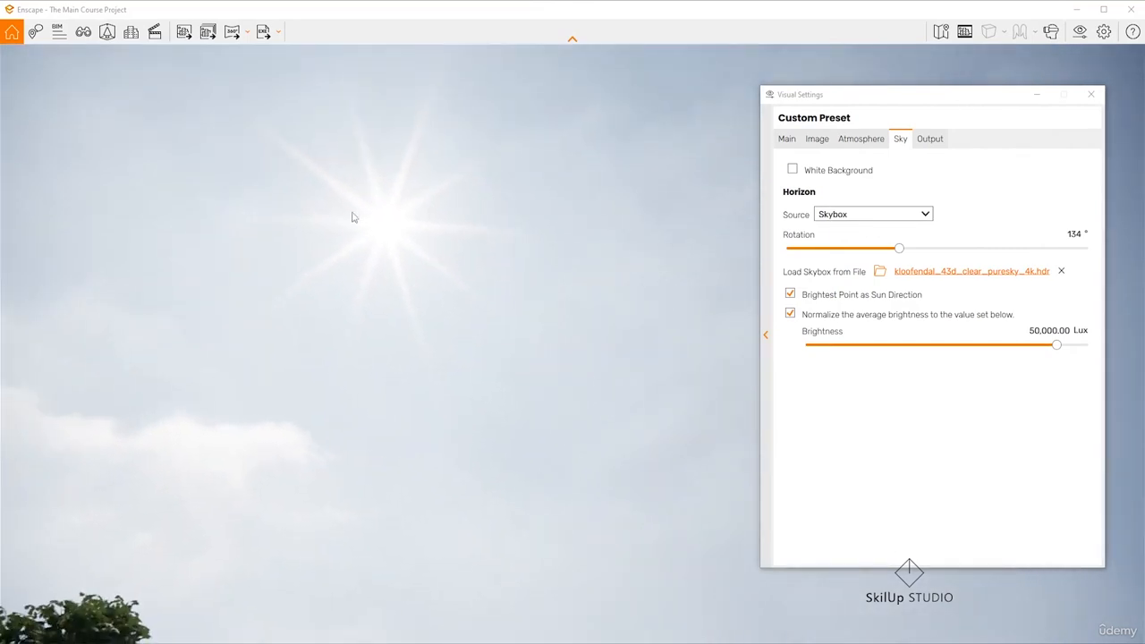
{"action": "left_click_drag", "start_coordinate": [398, 244], "coordinate": [322, 192]}
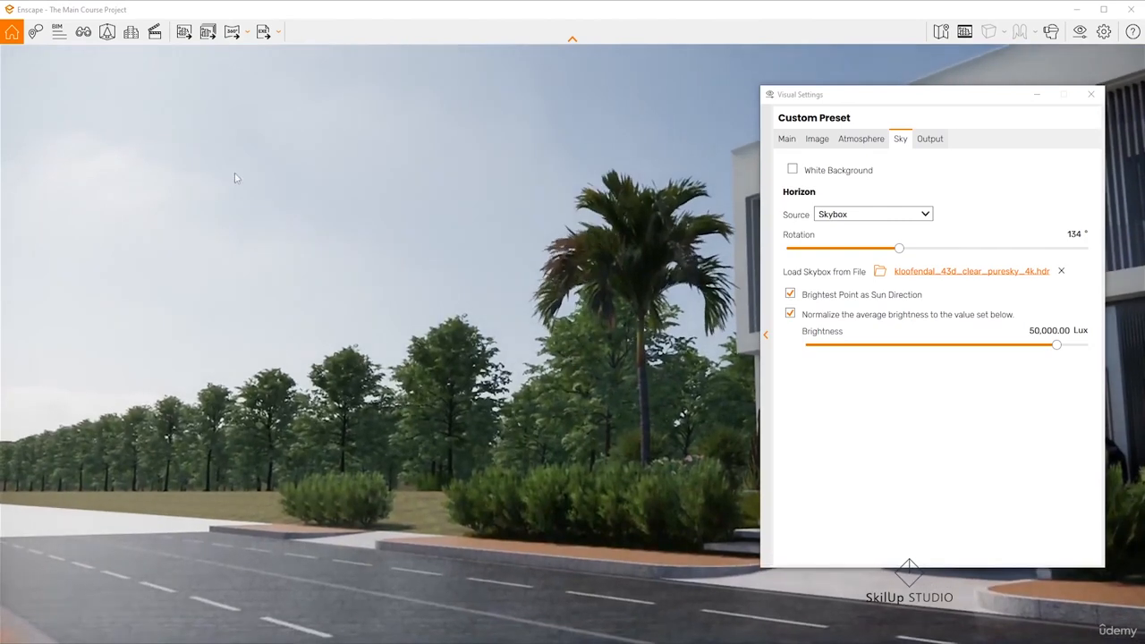
{"action": "left_click_drag", "start_coordinate": [235, 176], "coordinate": [451, 315]}
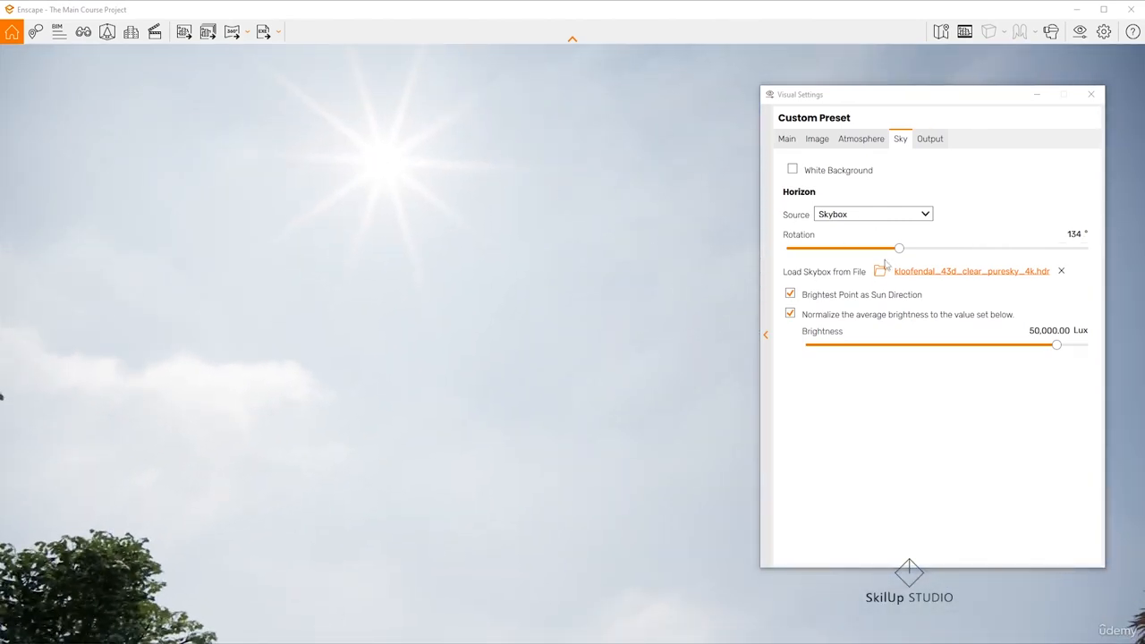
{"action": "left_click_drag", "start_coordinate": [898, 252], "coordinate": [880, 252]}
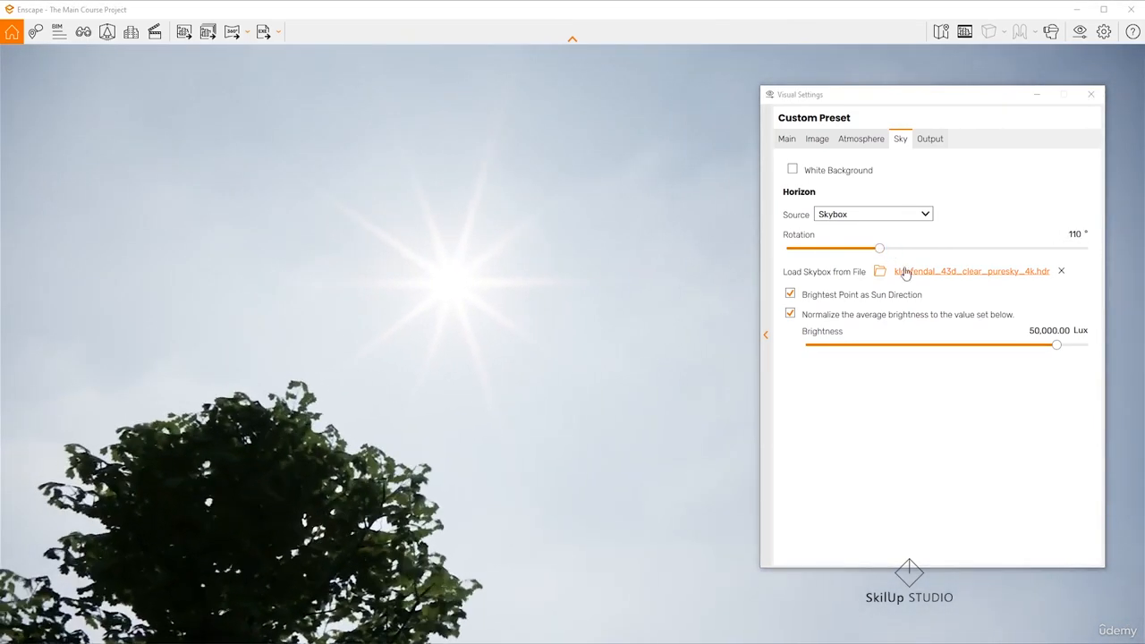
{"action": "left_click_drag", "start_coordinate": [879, 249], "coordinate": [837, 254]}
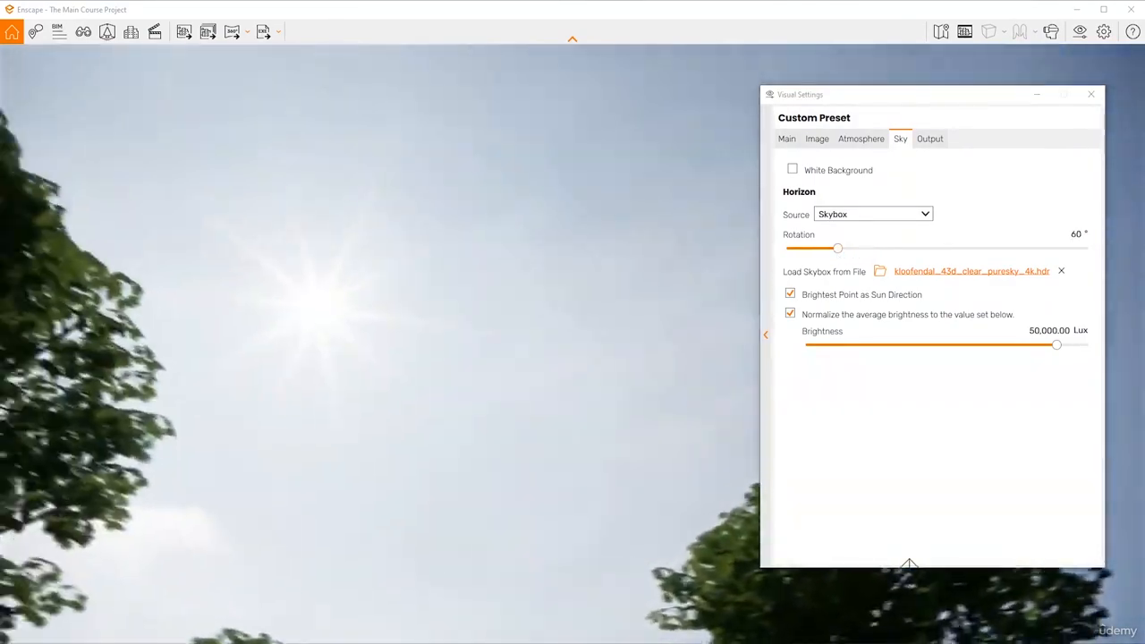
- Examine the sun's position in the sky and how its light falls on the house's front facade
{"action": "left_click_drag", "start_coordinate": [622, 300], "coordinate": [500, 398]}
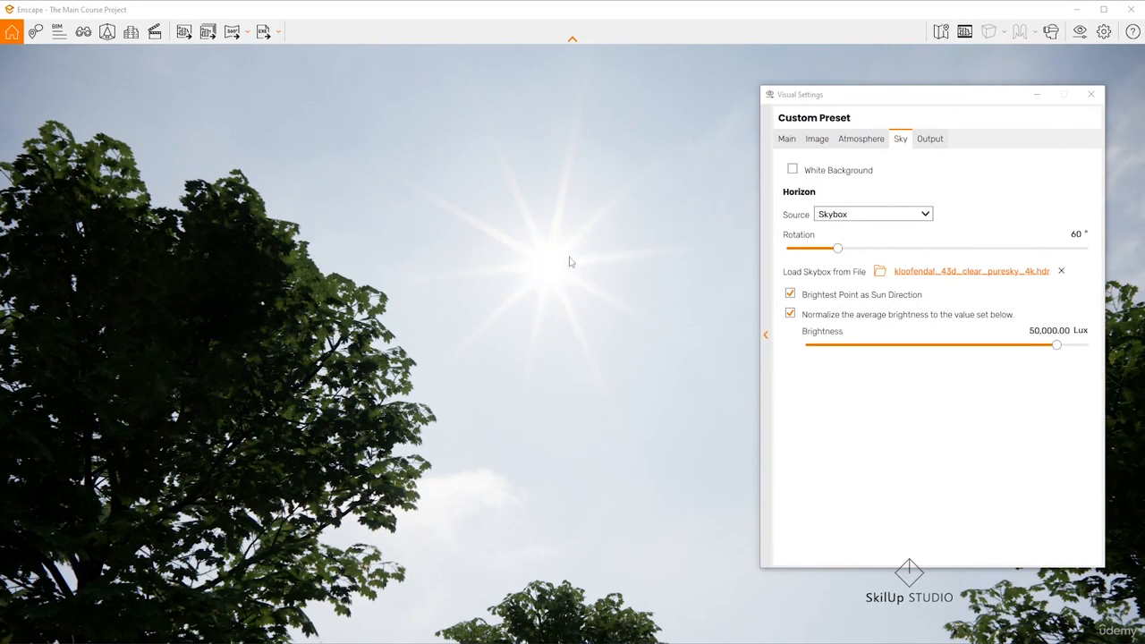
{"action": "left_click_drag", "start_coordinate": [509, 302], "coordinate": [416, 318]}
{"action": "scroll", "coordinate": [517, 374], "scroll_direction": "up", "scroll_amount": 2}
{"action": "scroll", "coordinate": [417, 318], "scroll_direction": "down", "scroll_amount": 4}
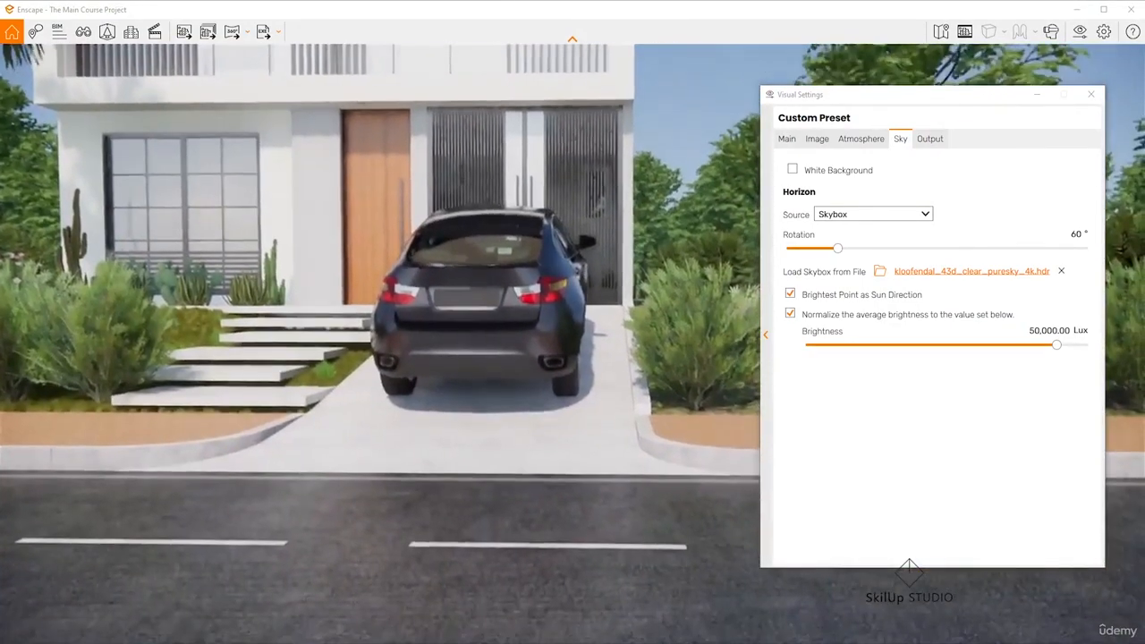
{"action": "scroll", "coordinate": [450, 291], "scroll_direction": "down", "scroll_amount": 3}
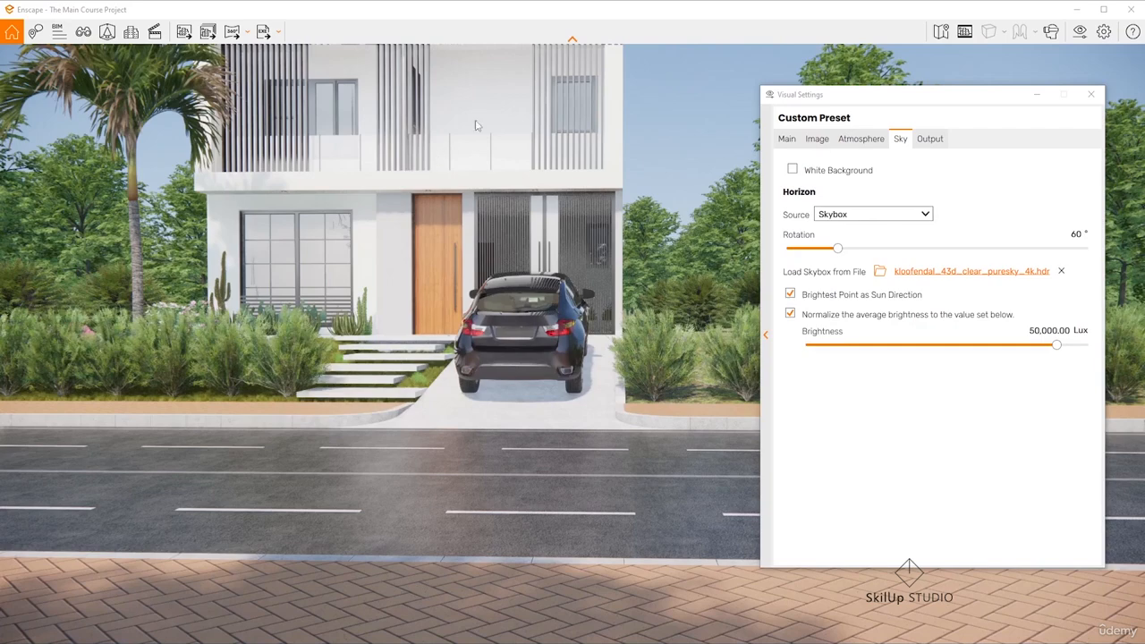
{"action": "left_click_drag", "start_coordinate": [644, 308], "coordinate": [519, 267]}
{"action": "left_click_drag", "start_coordinate": [425, 296], "coordinate": [280, 251]}
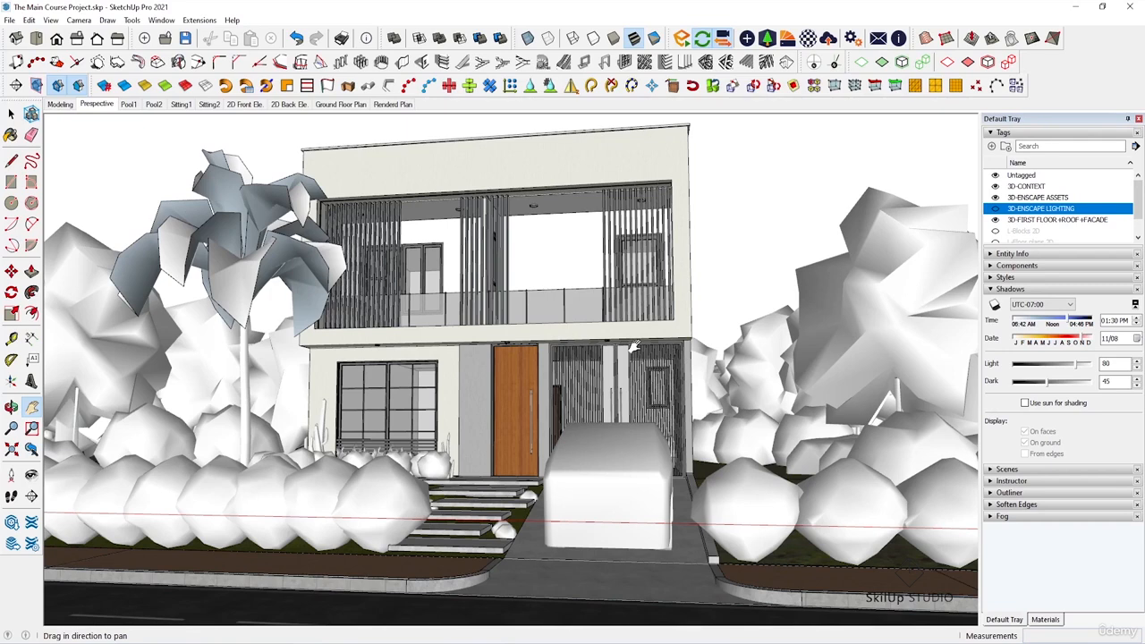
- Switch to SketchUp, open the Pool1 scene and raise the pebble strip along the pool edge by 2 cm with Push/Pull
{"action": "left_click", "coordinate": [129, 104]}
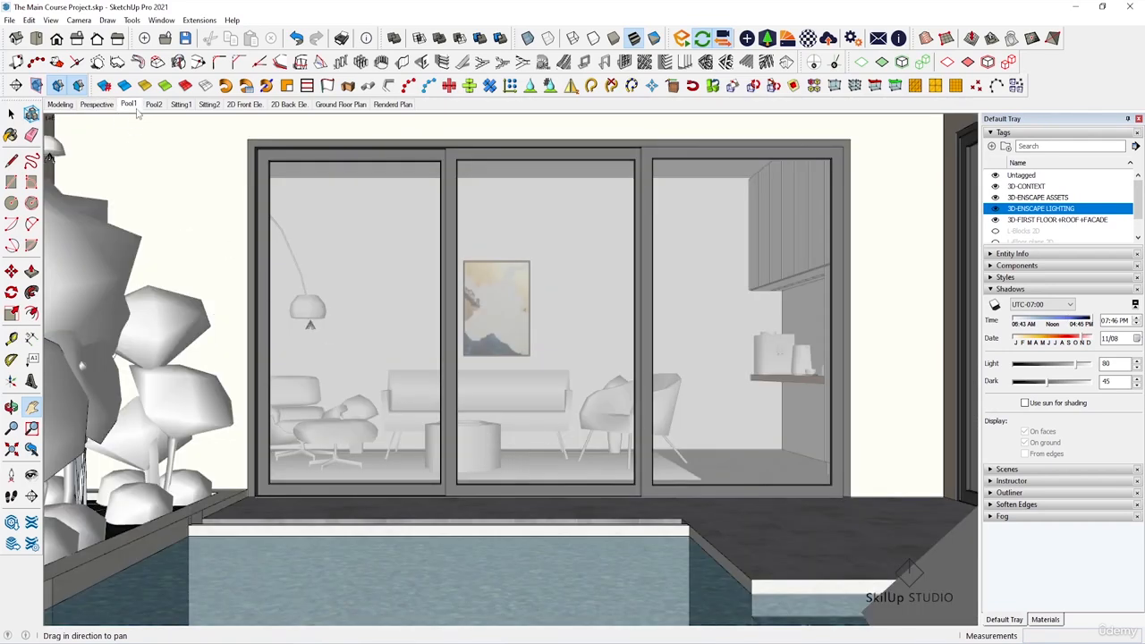
{"action": "scroll", "coordinate": [611, 532], "scroll_direction": "up", "scroll_amount": 3}
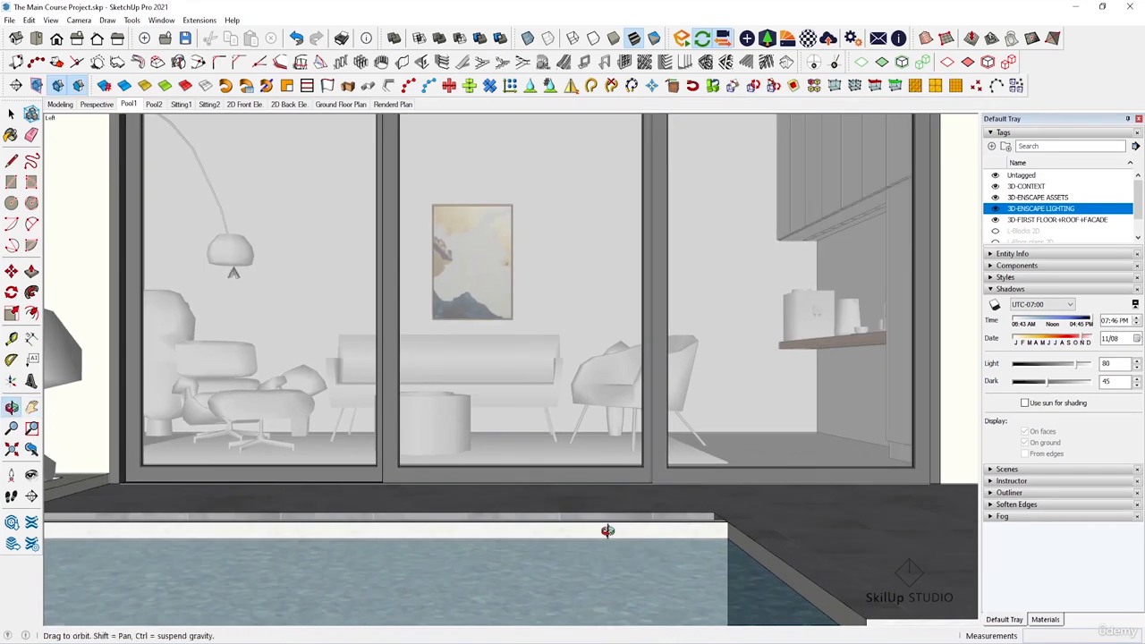
{"action": "middle_click_drag", "start_coordinate": [607, 532], "coordinate": [638, 429]}
{"action": "scroll", "coordinate": [622, 523], "scroll_direction": "up", "scroll_amount": 4}
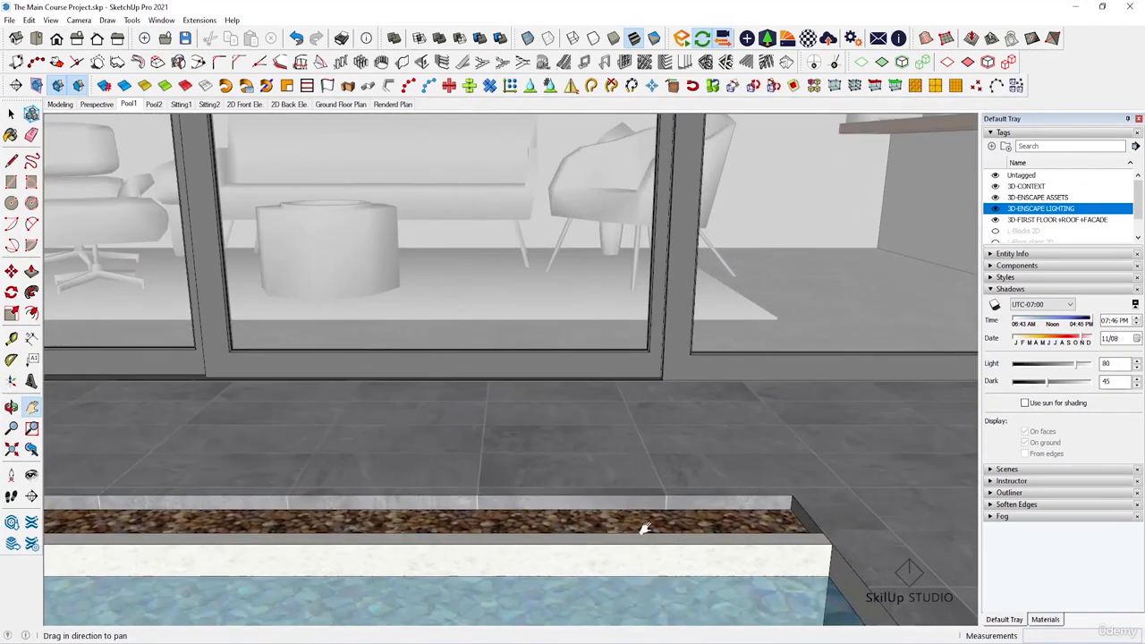
{"action": "scroll", "coordinate": [637, 525], "scroll_direction": "up", "scroll_amount": 2}
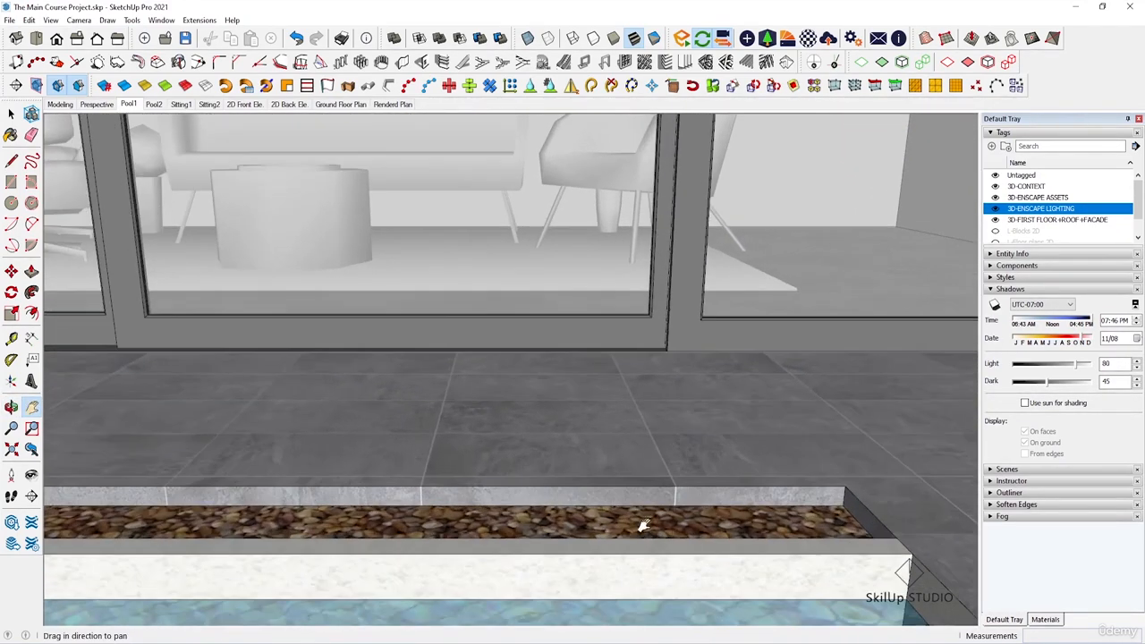
{"action": "middle_click_drag", "start_coordinate": [642, 527], "coordinate": [652, 558]}
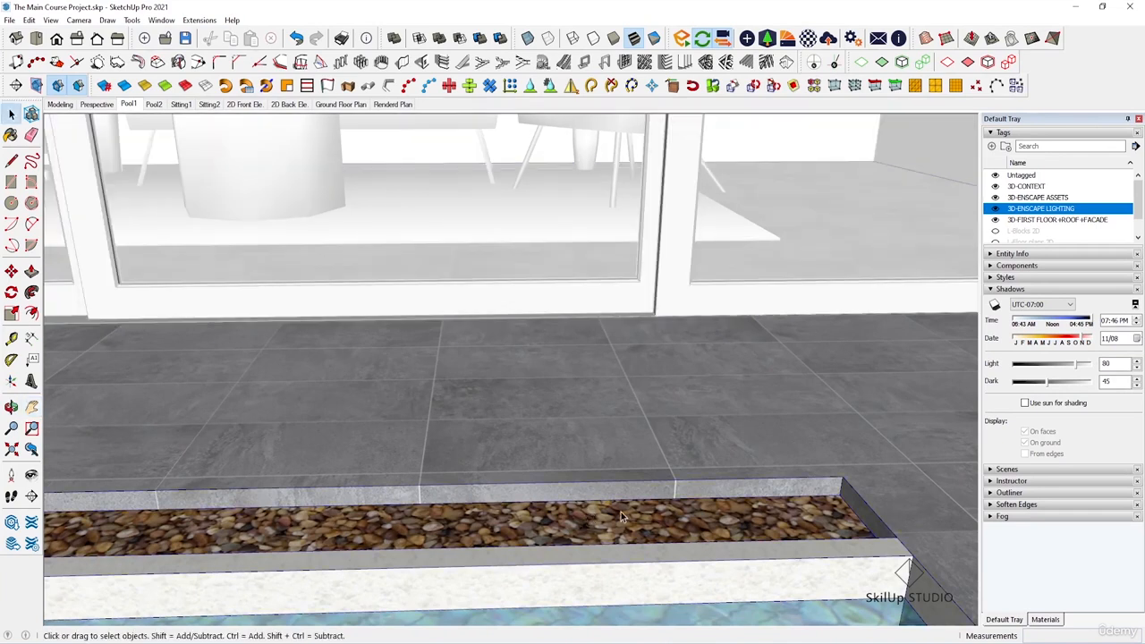
{"action": "key", "text": "p"}
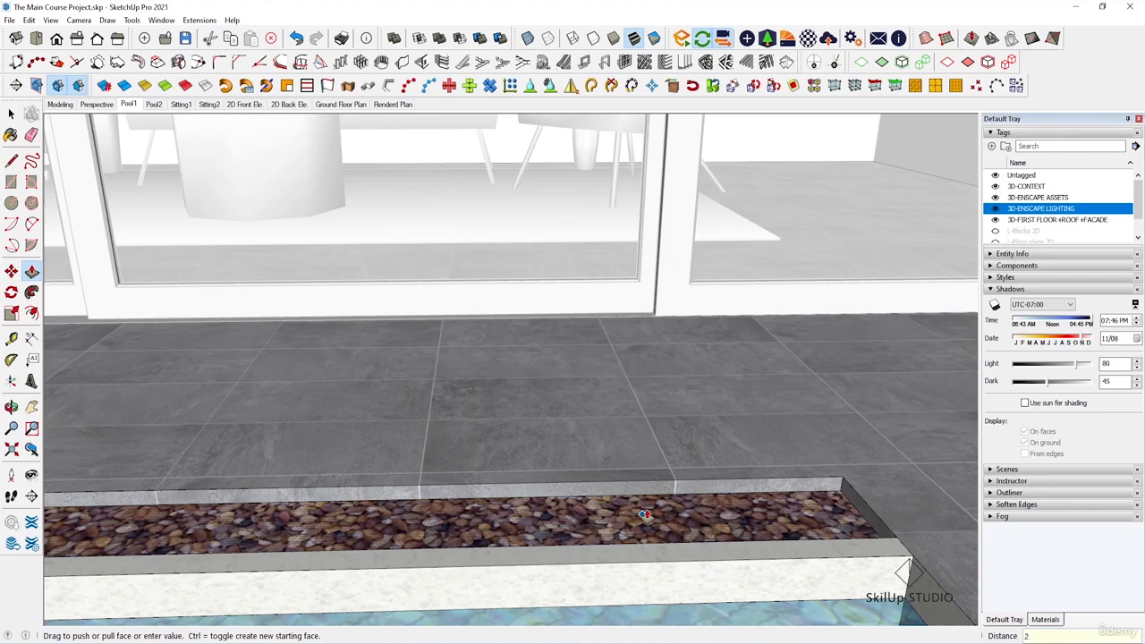
{"action": "key", "text": "Return"}
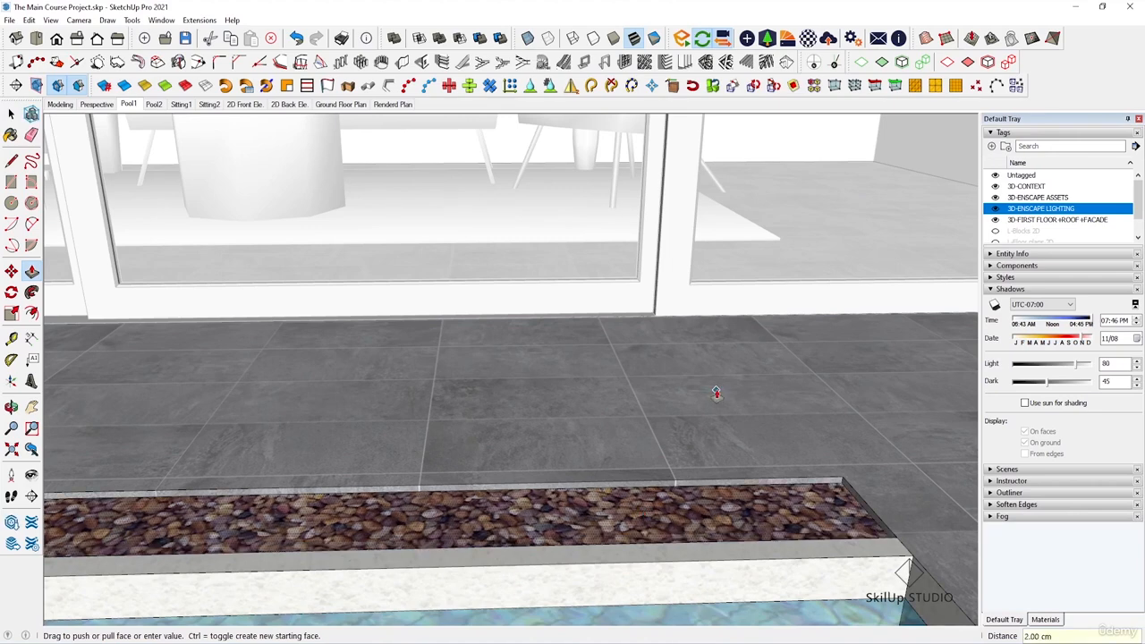
{"action": "key", "text": "space"}
- Reposition the pool deck's tile texture so that a grout-line intersection sits on the deck corner beside the pool steps
{"action": "scroll", "coordinate": [598, 406], "scroll_direction": "down", "scroll_amount": 5}
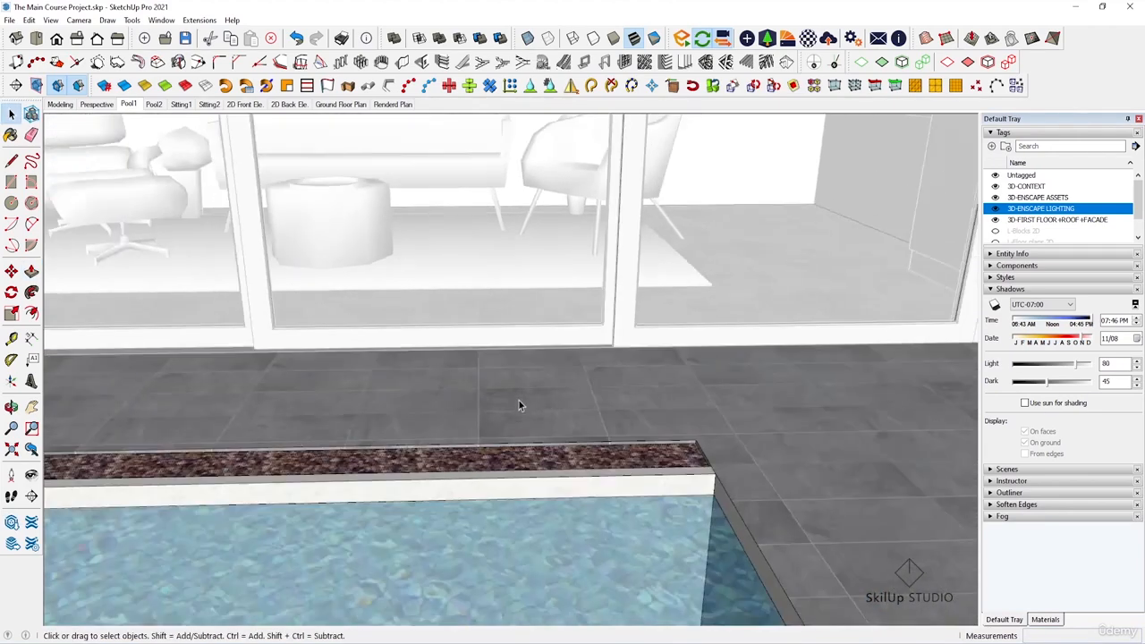
{"action": "middle_click_drag", "start_coordinate": [518, 399], "coordinate": [594, 380]}
{"action": "scroll", "coordinate": [808, 468], "scroll_direction": "up", "scroll_amount": 2}
{"action": "mouse_move", "coordinate": [808, 468]}
{"action": "middle_mouse_down"}
{"action": "mouse_move", "coordinate": [708, 512]}
{"action": "mouse_move", "coordinate": [649, 352]}
{"action": "mouse_move", "coordinate": [688, 399]}
{"action": "mouse_move", "coordinate": [701, 510]}
{"action": "middle_mouse_up"}
{"action": "scroll", "coordinate": [678, 372], "scroll_direction": "down", "scroll_amount": 2}
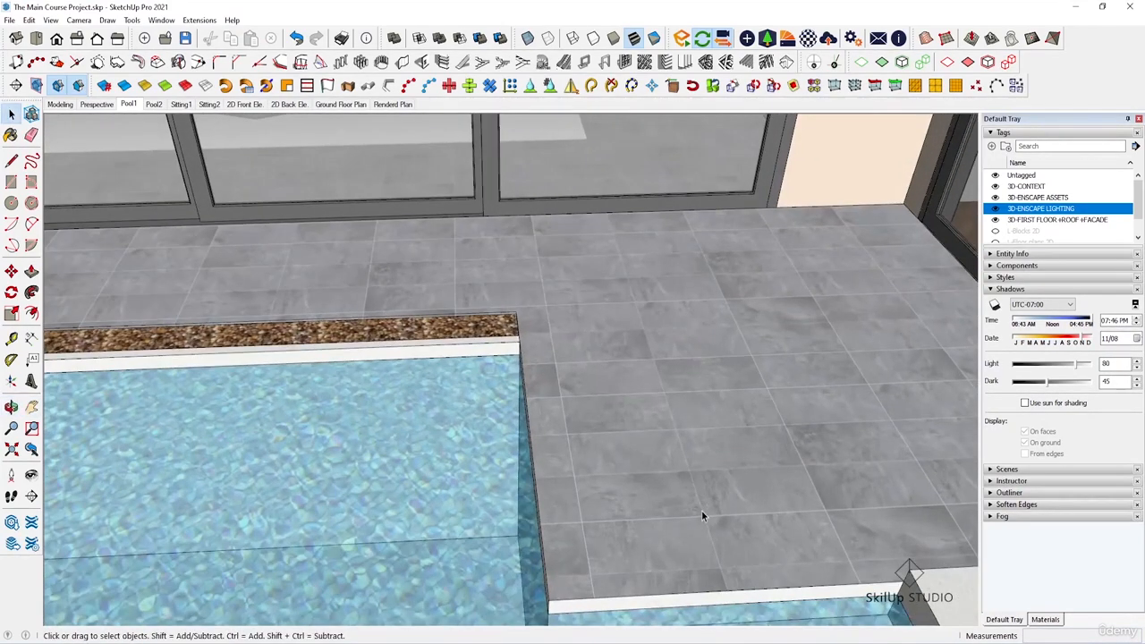
{"action": "left_click", "coordinate": [668, 428]}
{"action": "right_click", "coordinate": [626, 365]}
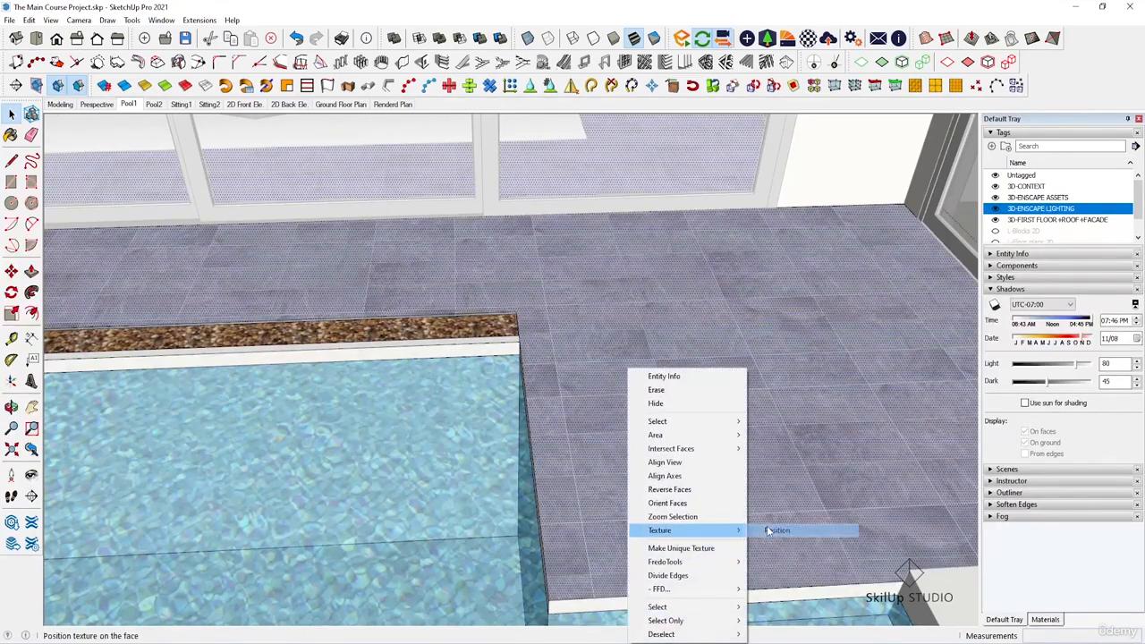
{"action": "left_click", "coordinate": [769, 530]}
{"action": "scroll", "coordinate": [608, 329], "scroll_direction": "down", "scroll_amount": 2}
{"action": "scroll", "coordinate": [595, 528], "scroll_direction": "up", "scroll_amount": 8}
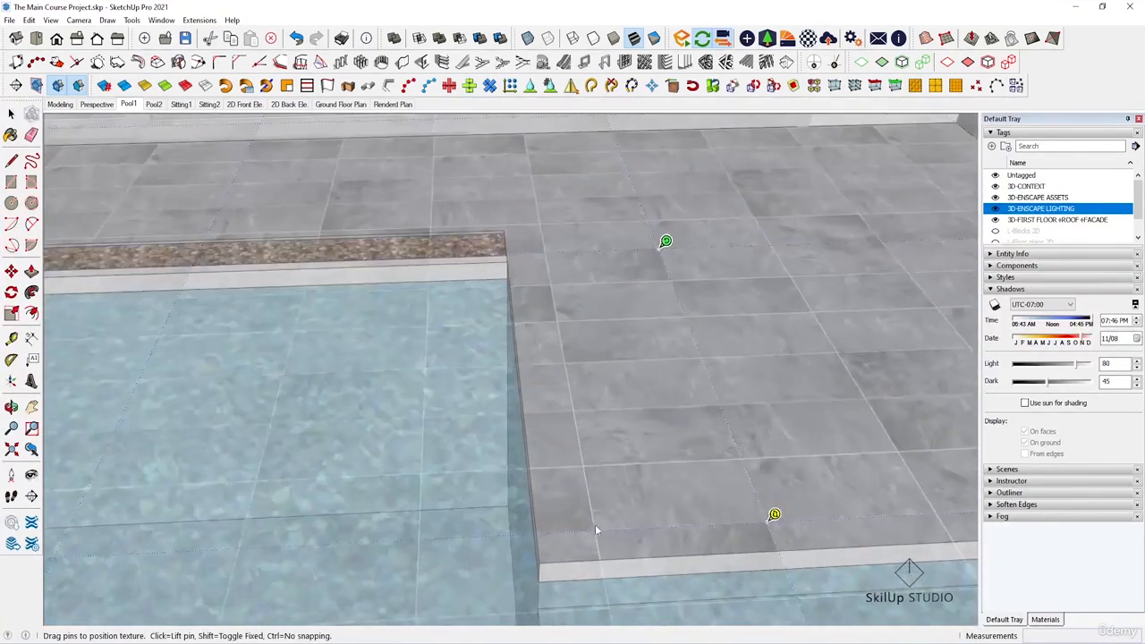
{"action": "mouse_move", "coordinate": [601, 543]}
{"action": "middle_mouse_down"}
{"action": "mouse_move", "coordinate": [595, 523]}
{"action": "mouse_move", "coordinate": [594, 535]}
{"action": "middle_mouse_up"}
{"action": "scroll", "coordinate": [648, 348], "scroll_direction": "down", "scroll_amount": 2}
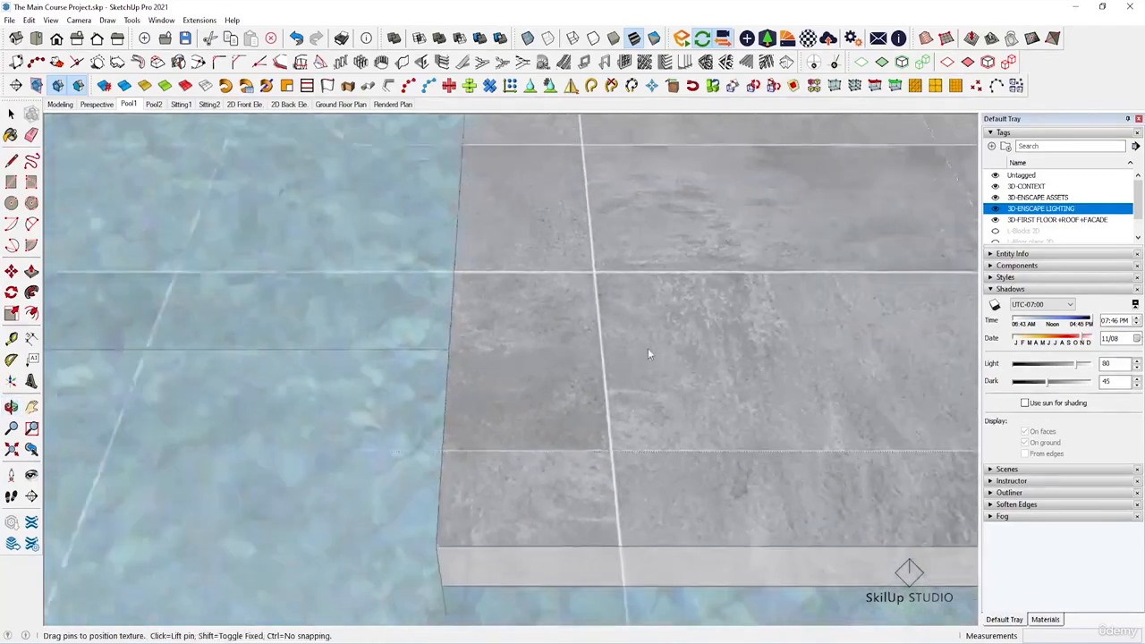
{"action": "scroll", "coordinate": [646, 438], "scroll_direction": "up", "scroll_amount": 2}
{"action": "scroll", "coordinate": [619, 441], "scroll_direction": "down", "scroll_amount": 2}
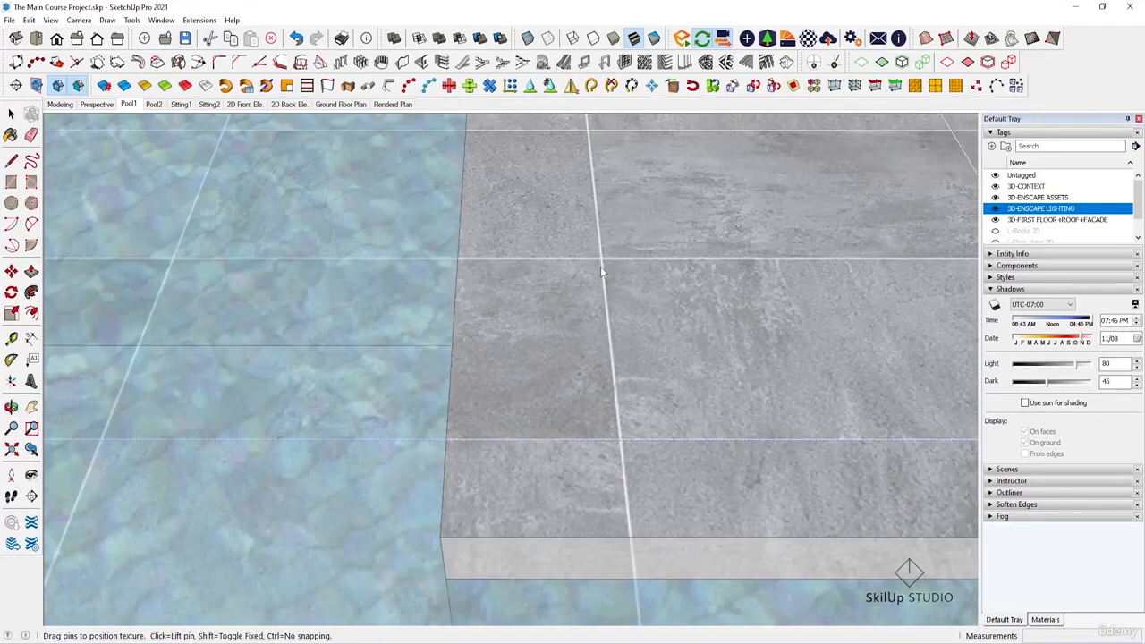
{"action": "left_click_drag", "start_coordinate": [598, 263], "coordinate": [437, 539]}
{"action": "scroll", "coordinate": [437, 540], "scroll_direction": "up", "scroll_amount": 1}
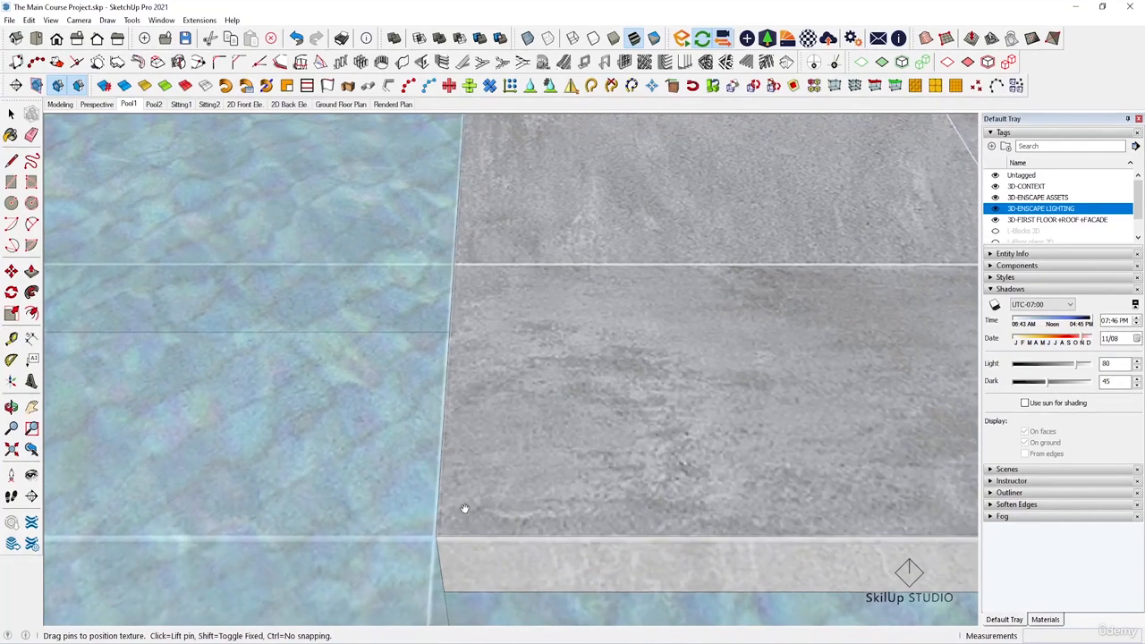
{"action": "right_click", "coordinate": [513, 372]}
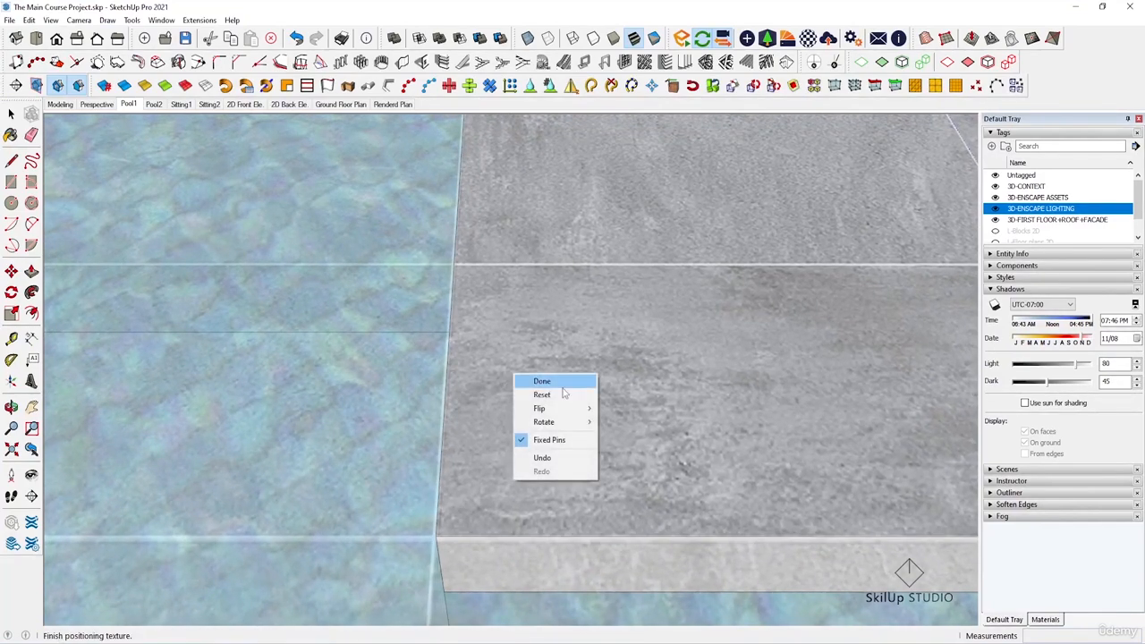
{"action": "left_click", "coordinate": [543, 381]}
- Check how the deck tiles line up with the pool edges, pebble strip and house walls, and clear the selection
{"action": "middle_click_drag", "start_coordinate": [565, 379], "coordinate": [596, 350]}
{"action": "scroll", "coordinate": [471, 187], "scroll_direction": "up", "scroll_amount": 5}
{"action": "scroll", "coordinate": [471, 358], "scroll_direction": "down", "scroll_amount": 5}
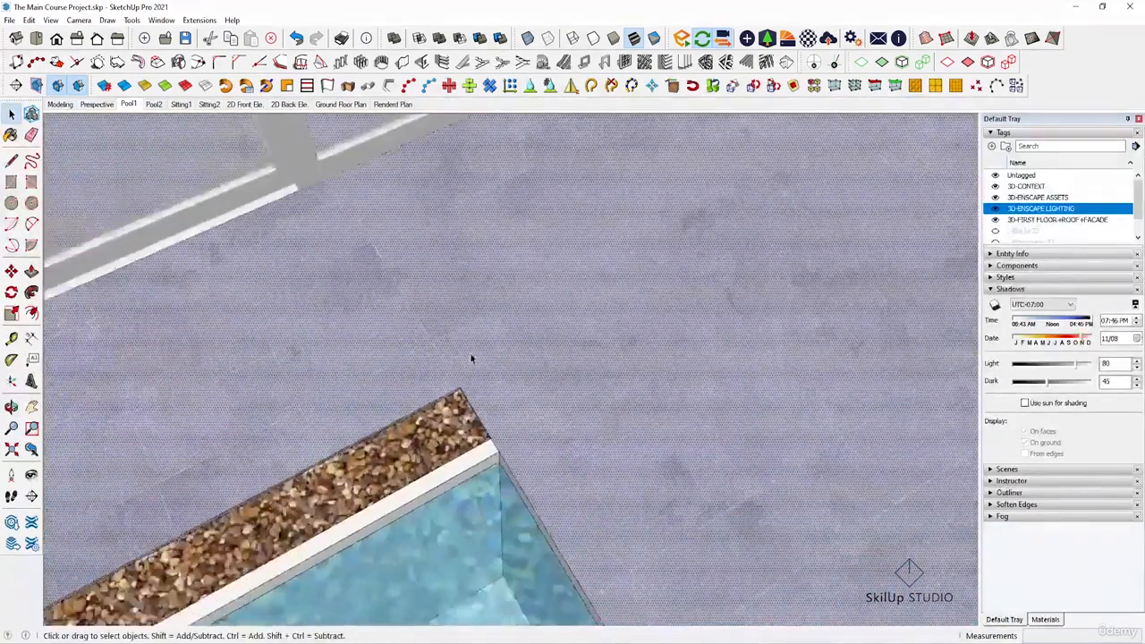
{"action": "scroll", "coordinate": [606, 409], "scroll_direction": "down", "scroll_amount": 2}
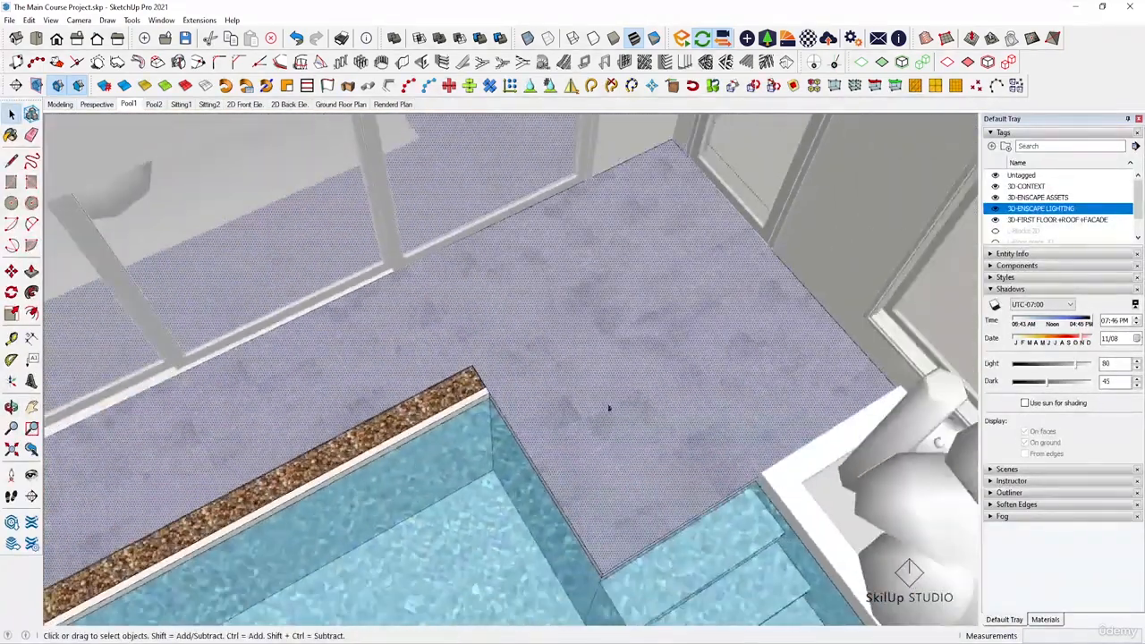
{"action": "scroll", "coordinate": [692, 154], "scroll_direction": "up", "scroll_amount": 5}
{"action": "scroll", "coordinate": [680, 238], "scroll_direction": "down", "scroll_amount": 2}
{"action": "scroll", "coordinate": [662, 235], "scroll_direction": "down", "scroll_amount": 3}
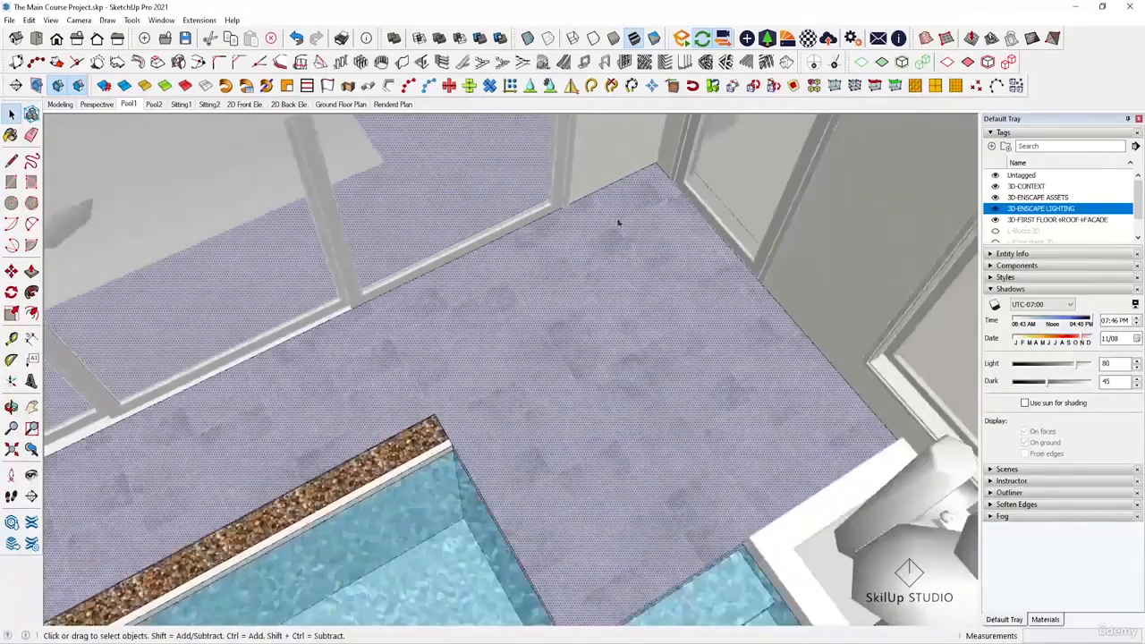
{"action": "scroll", "coordinate": [431, 424], "scroll_direction": "up", "scroll_amount": 6}
{"action": "scroll", "coordinate": [582, 376], "scroll_direction": "down", "scroll_amount": 5}
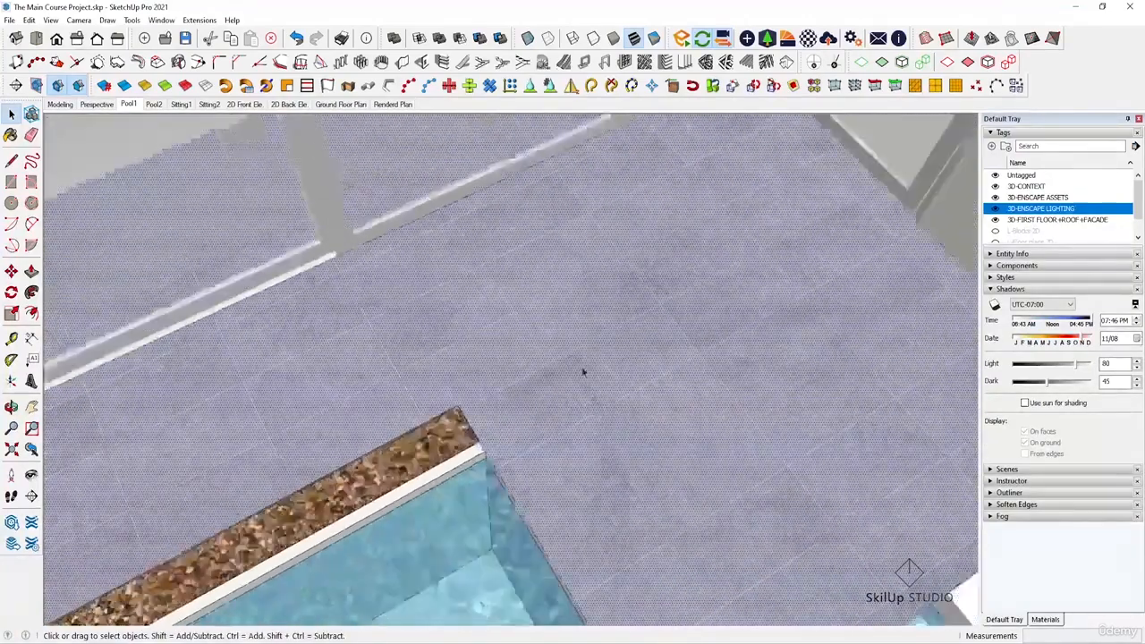
{"action": "scroll", "coordinate": [759, 183], "scroll_direction": "up", "scroll_amount": 4}
{"action": "scroll", "coordinate": [759, 182], "scroll_direction": "down", "scroll_amount": 3}
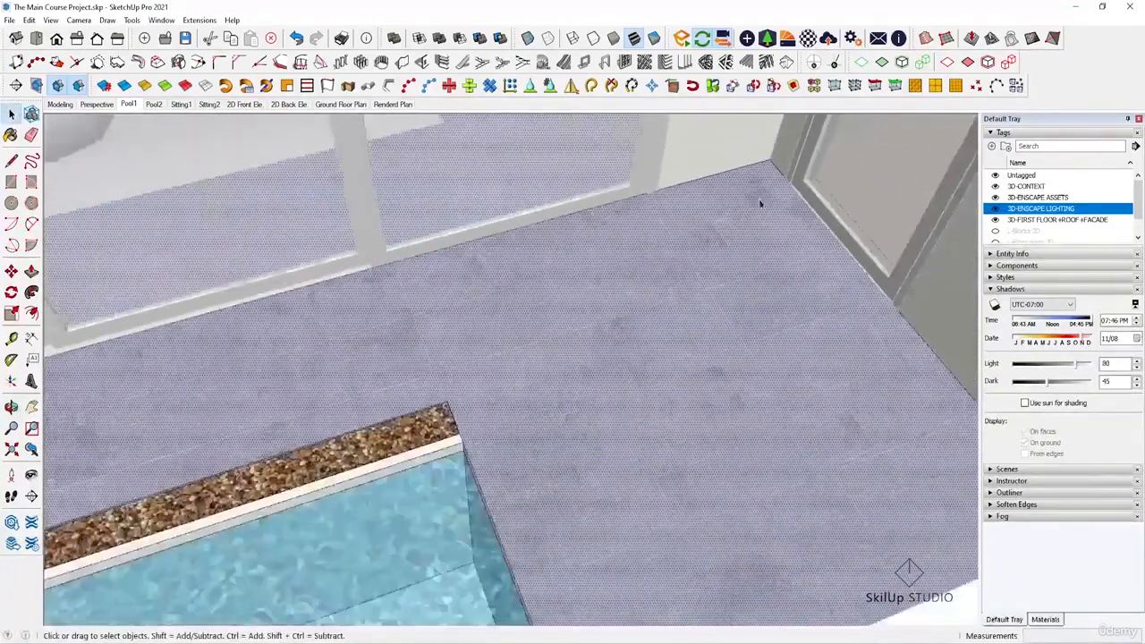
{"action": "scroll", "coordinate": [695, 198], "scroll_direction": "up", "scroll_amount": 1}
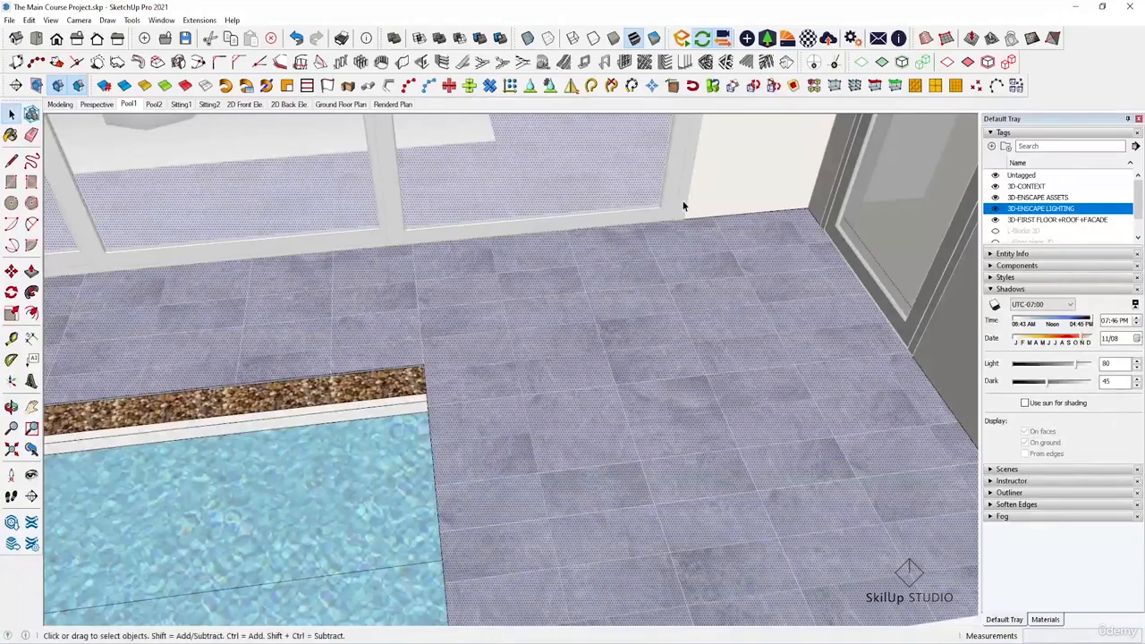
{"action": "scroll", "coordinate": [606, 312], "scroll_direction": "down", "scroll_amount": 3}
{"action": "scroll", "coordinate": [587, 414], "scroll_direction": "up", "scroll_amount": 2}
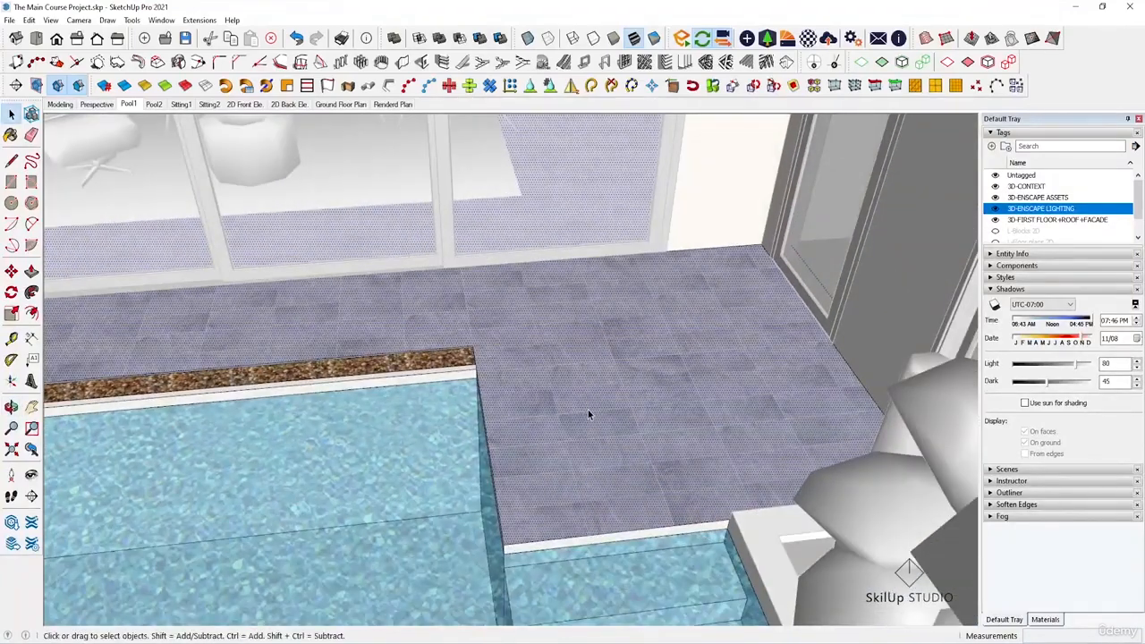
{"action": "key", "text": "Escape"}
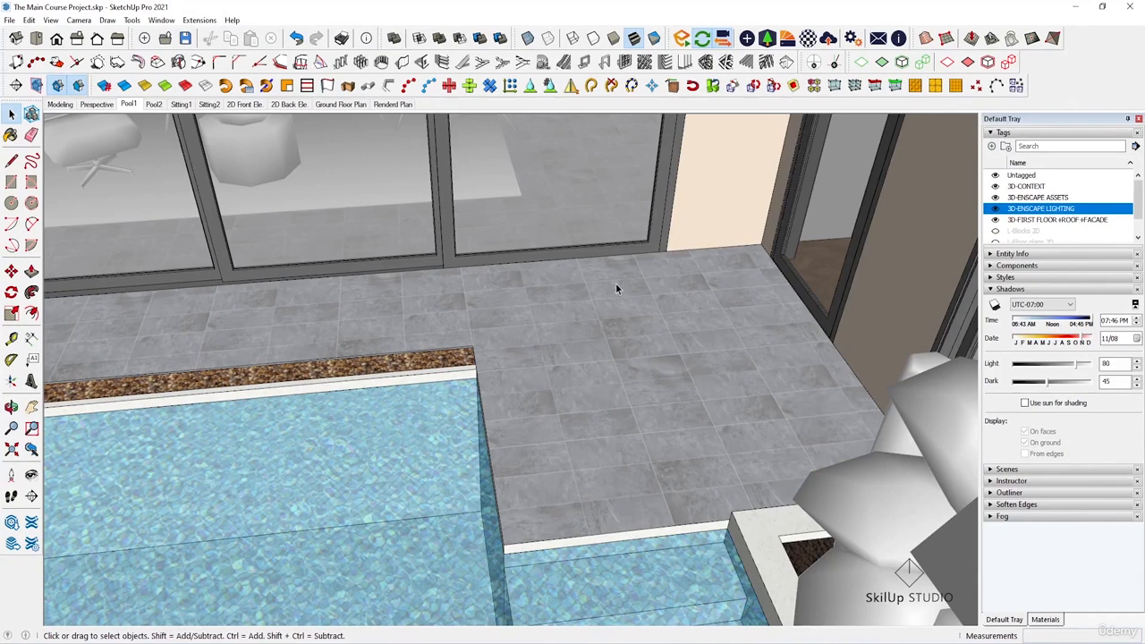
- Review the Perspective, Pool1 and Pool2 scenes in turn
{"action": "left_click", "coordinate": [94, 104]}
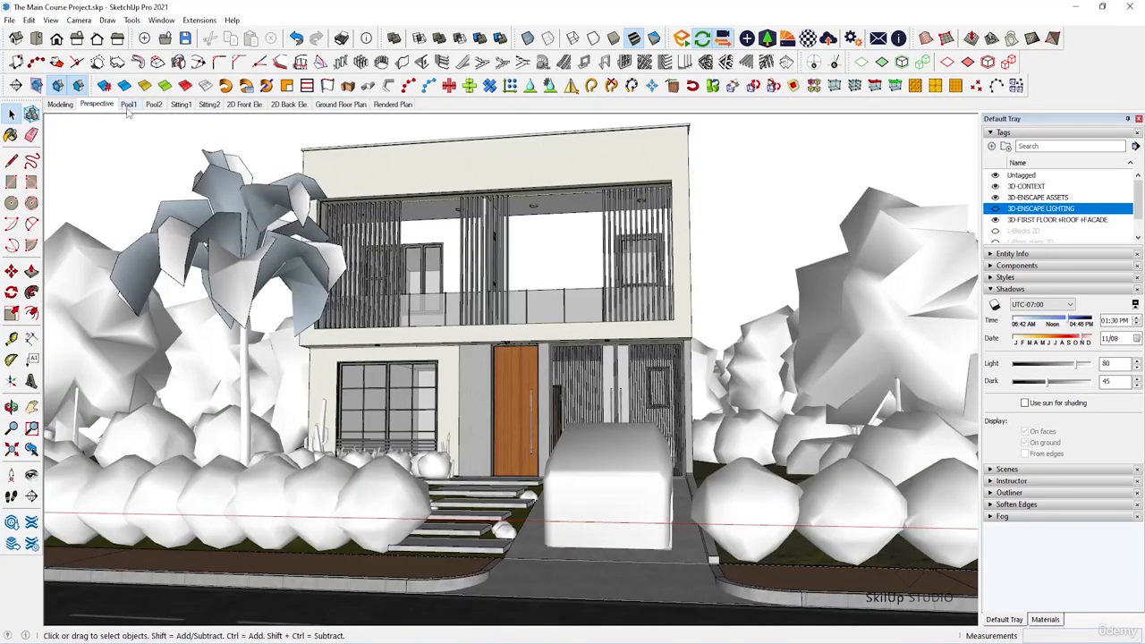
{"action": "left_click", "coordinate": [128, 104]}
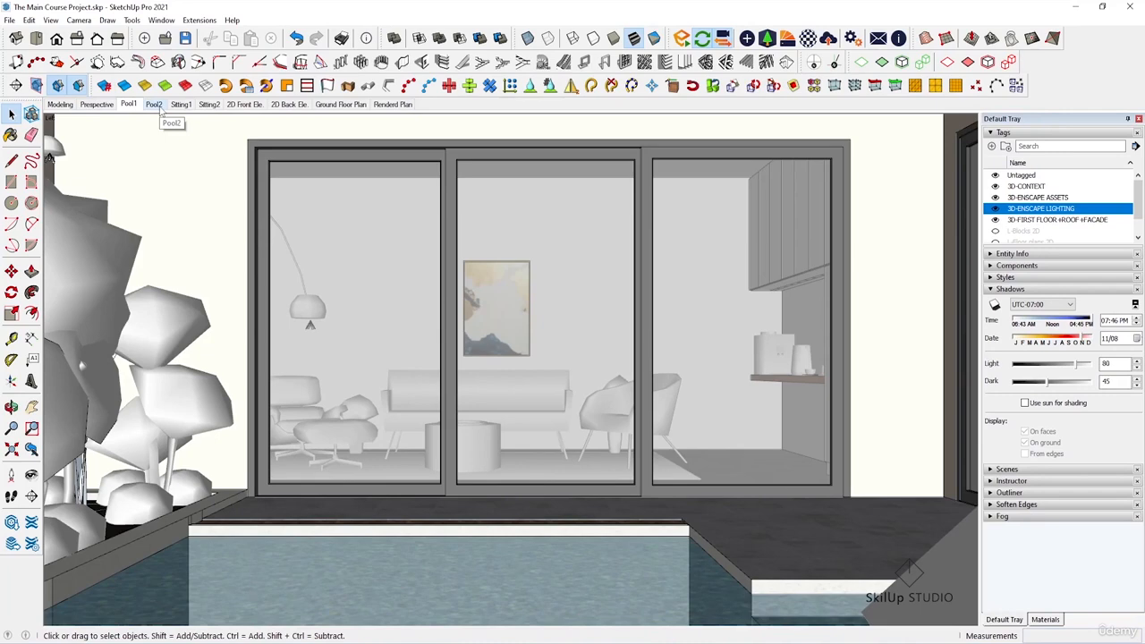
{"action": "left_click", "coordinate": [159, 106]}
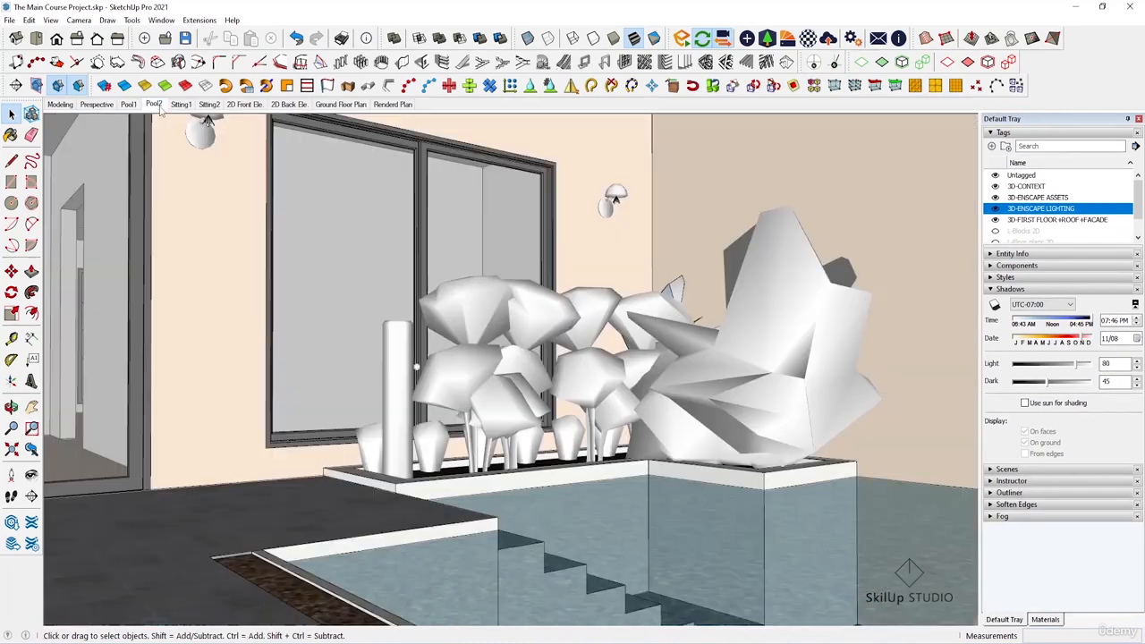
- Go through the Prespective, Pool1, Pool2, Sitting1 and Sitting2 scenes to check the views intended for rendering
{"action": "left_click", "coordinate": [99, 106]}
{"action": "left_click", "coordinate": [131, 105]}
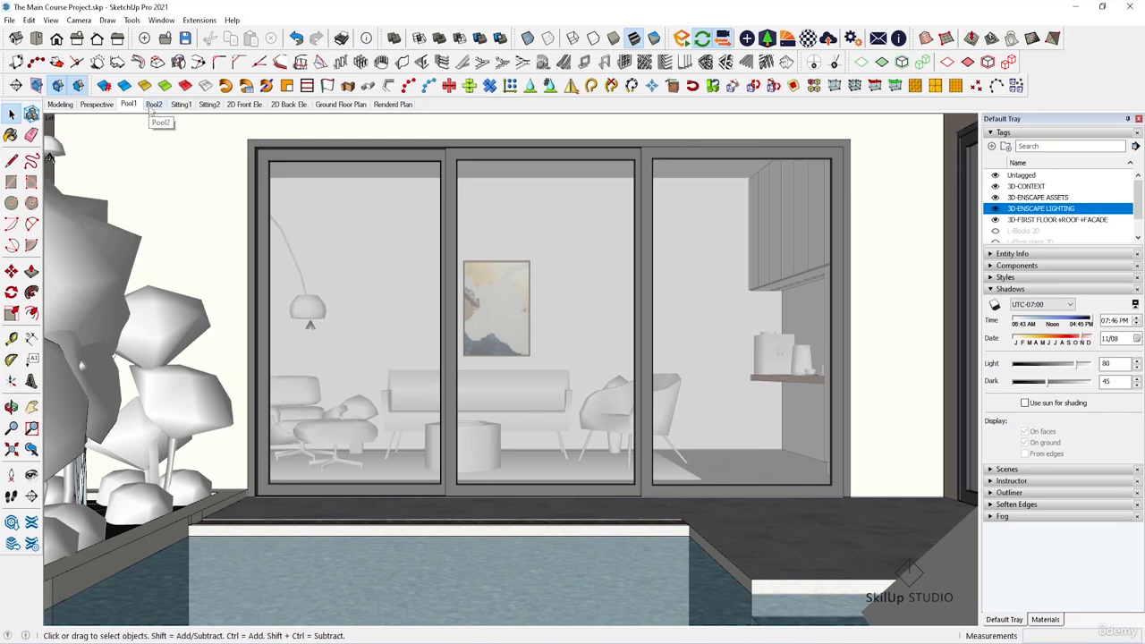
{"action": "left_click", "coordinate": [153, 106]}
{"action": "left_click", "coordinate": [183, 106]}
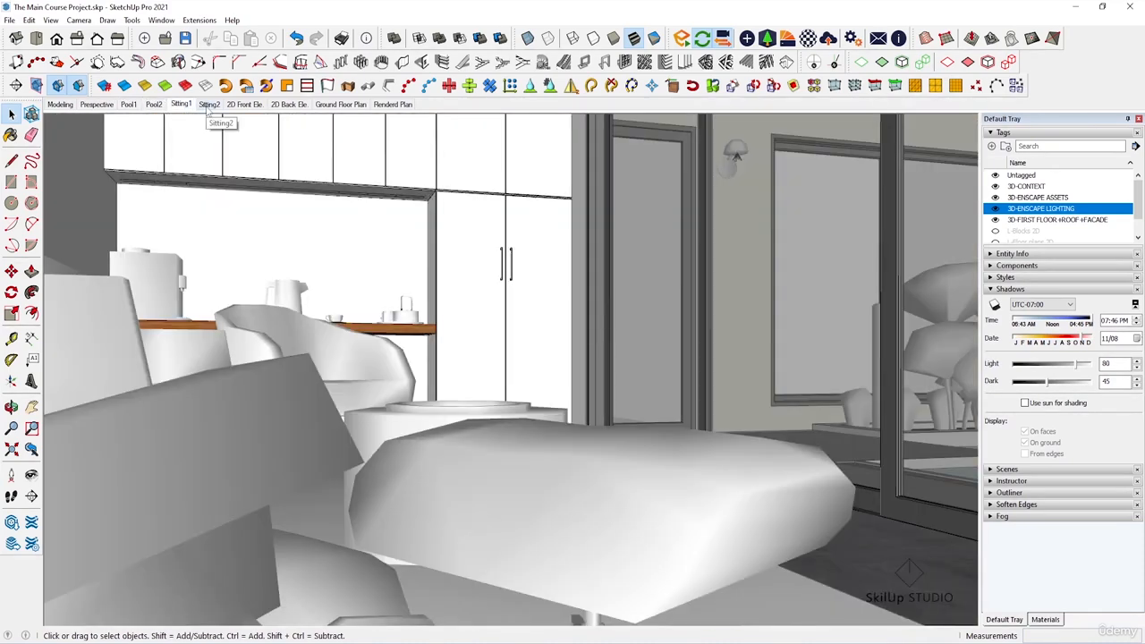
{"action": "left_click", "coordinate": [209, 105]}
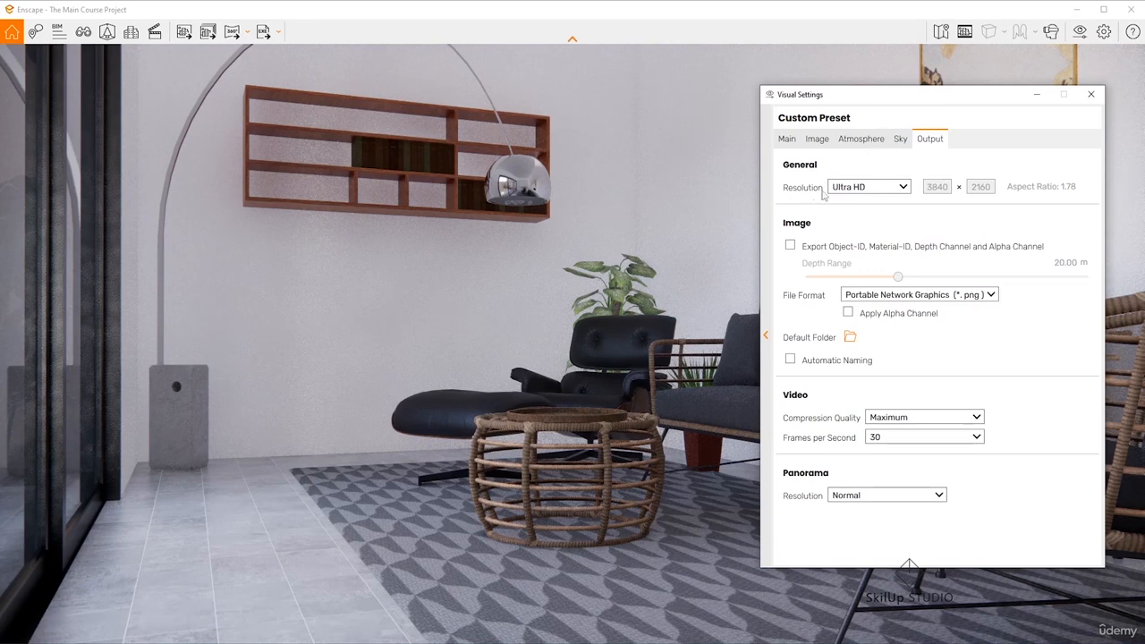
- In Enscape, review the Sky, Atmosphere and Main visual settings of the custom preset before rendering
{"action": "left_click", "coordinate": [901, 141]}
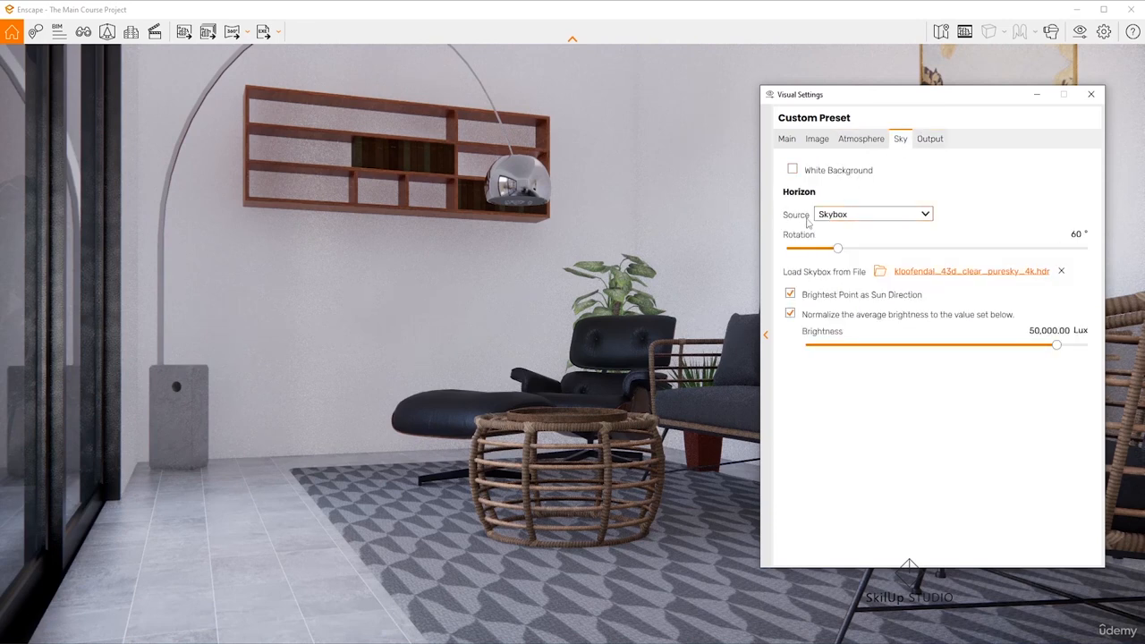
{"action": "mouse_move", "coordinate": [807, 223]}
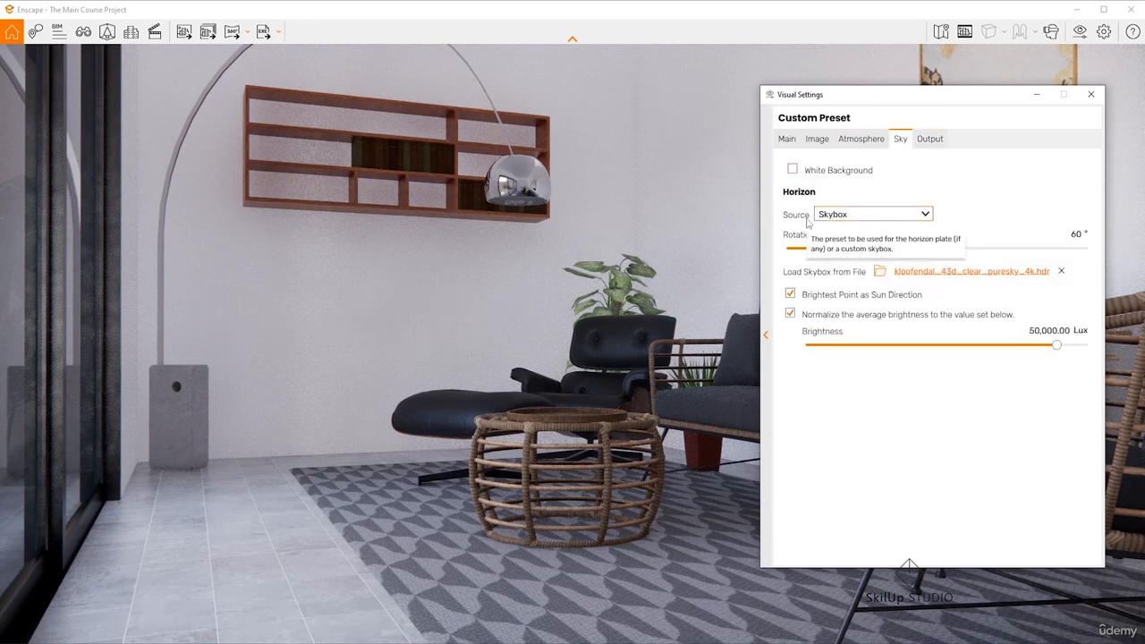
{"action": "left_click", "coordinate": [863, 140]}
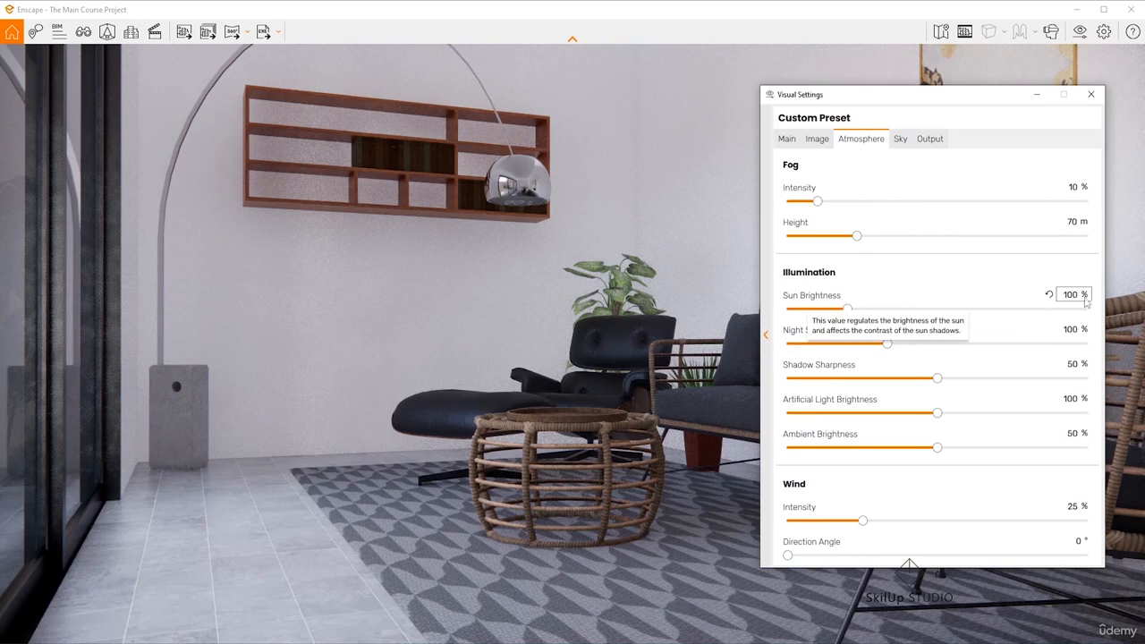
{"action": "left_click", "coordinate": [787, 139]}
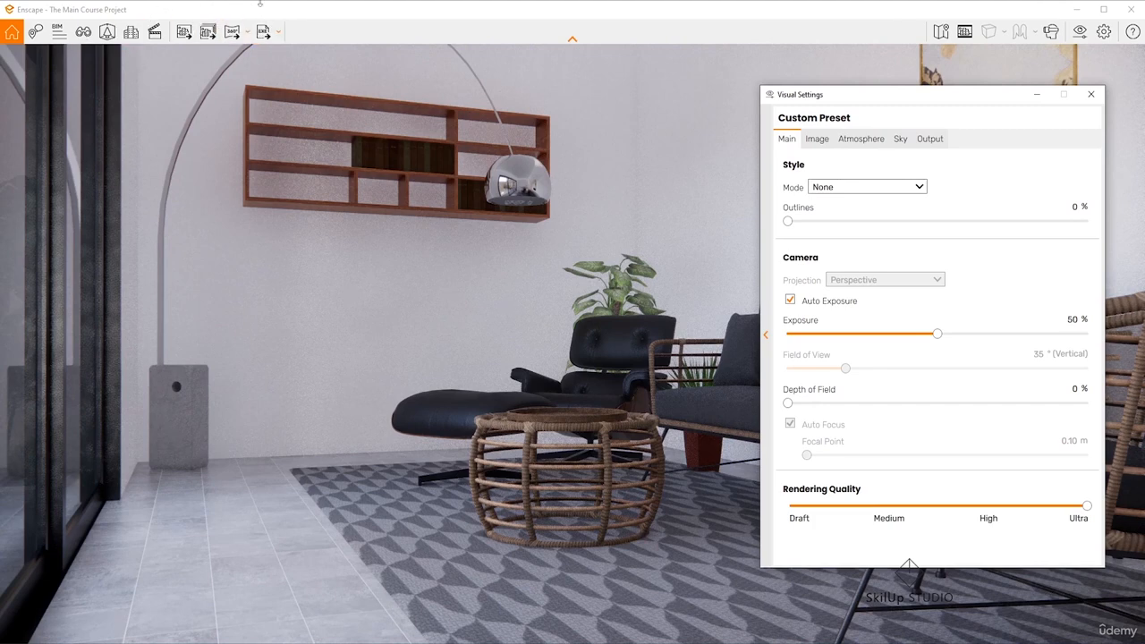
- Batch-render only the Pool1, Pool2, Prespective, Sitting1 and Sitting2 scenes, saving the images to the Products folder
{"action": "left_click", "coordinate": [210, 33]}
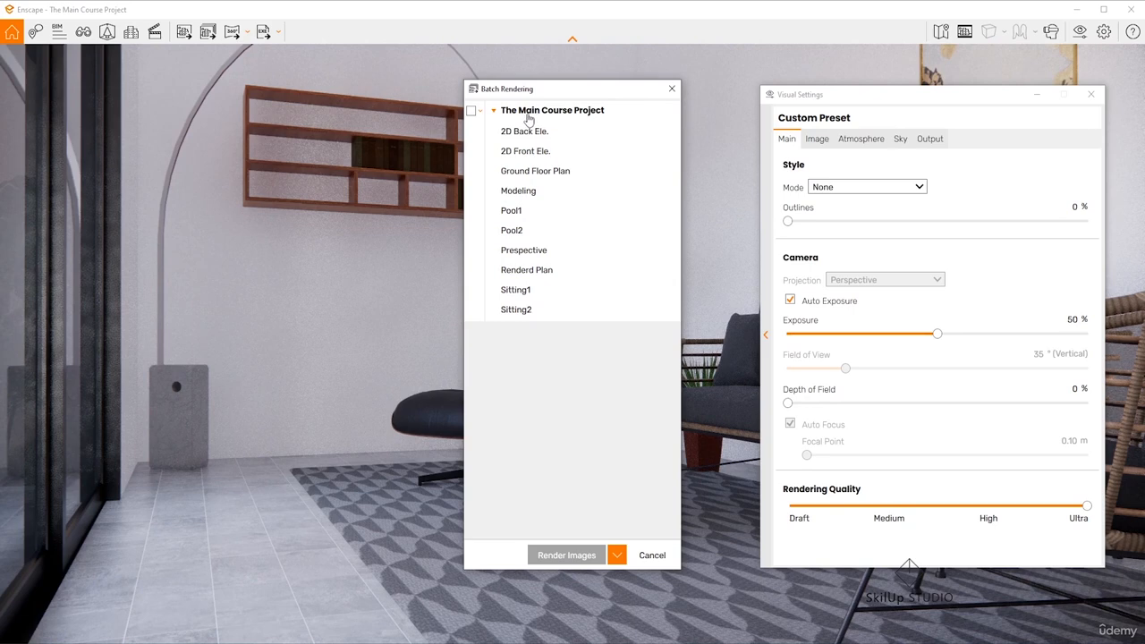
{"action": "left_click", "coordinate": [472, 111]}
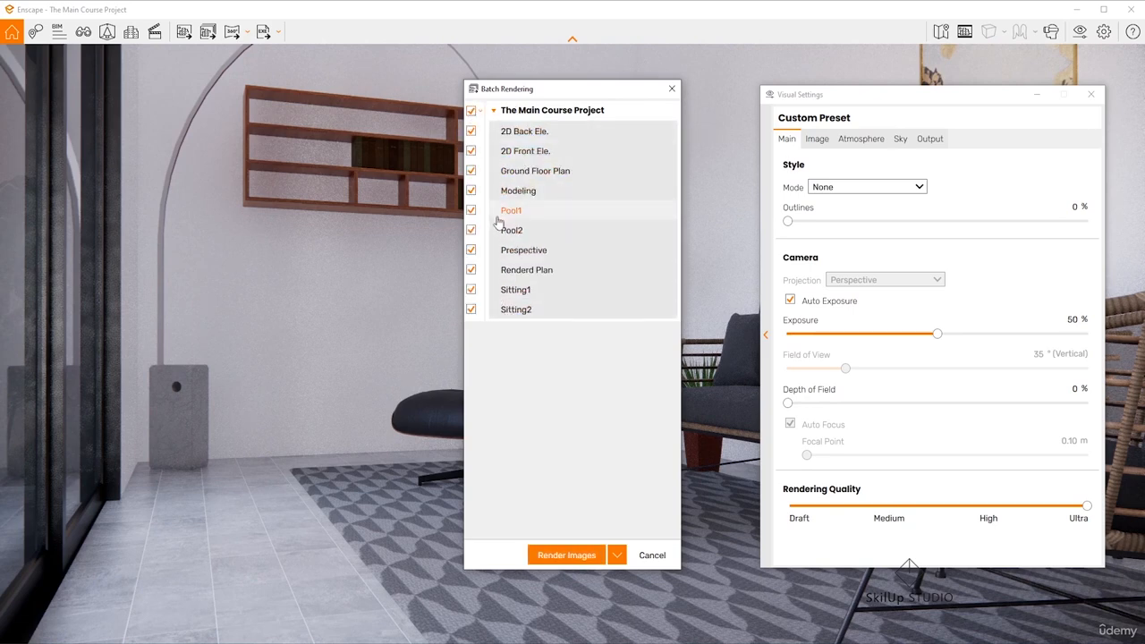
{"action": "left_click", "coordinate": [472, 132]}
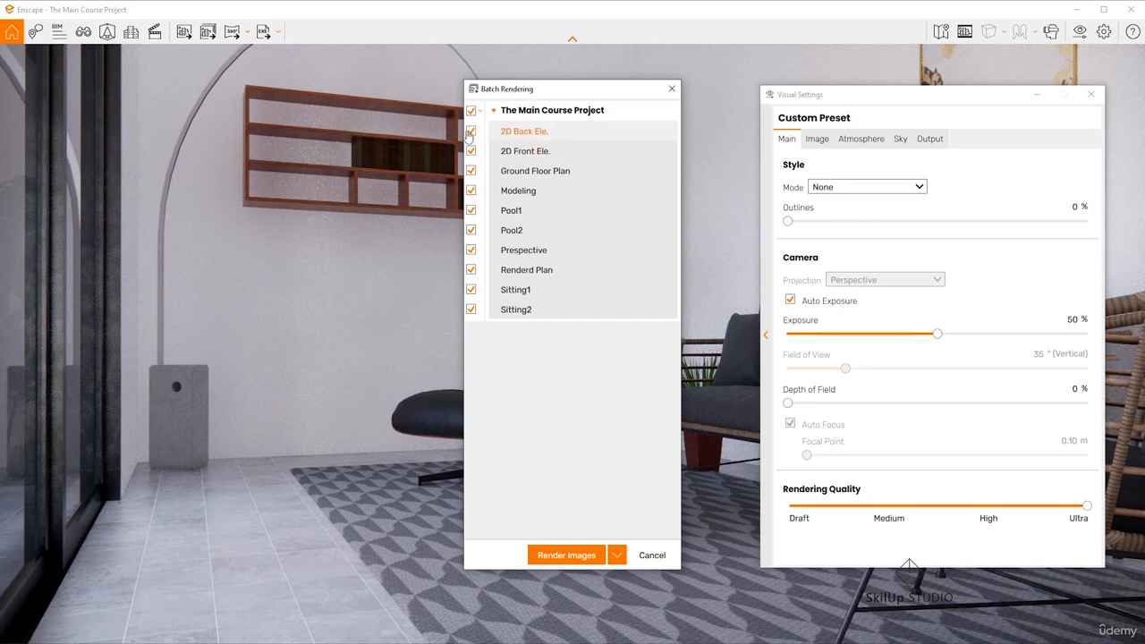
{"action": "left_click", "coordinate": [472, 152]}
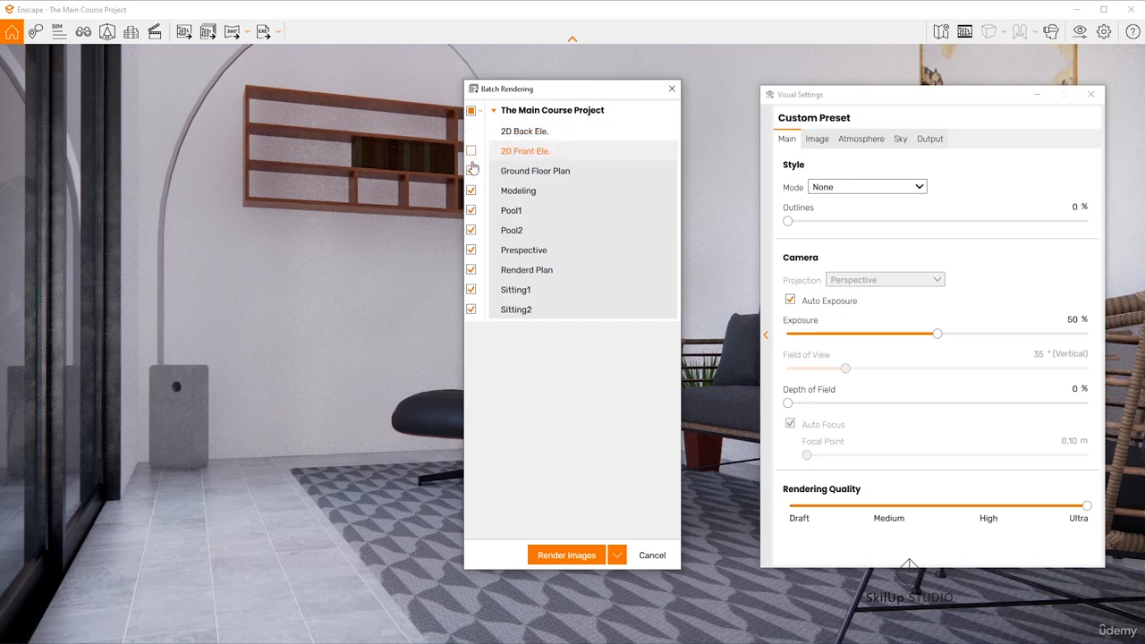
{"action": "left_click", "coordinate": [472, 171]}
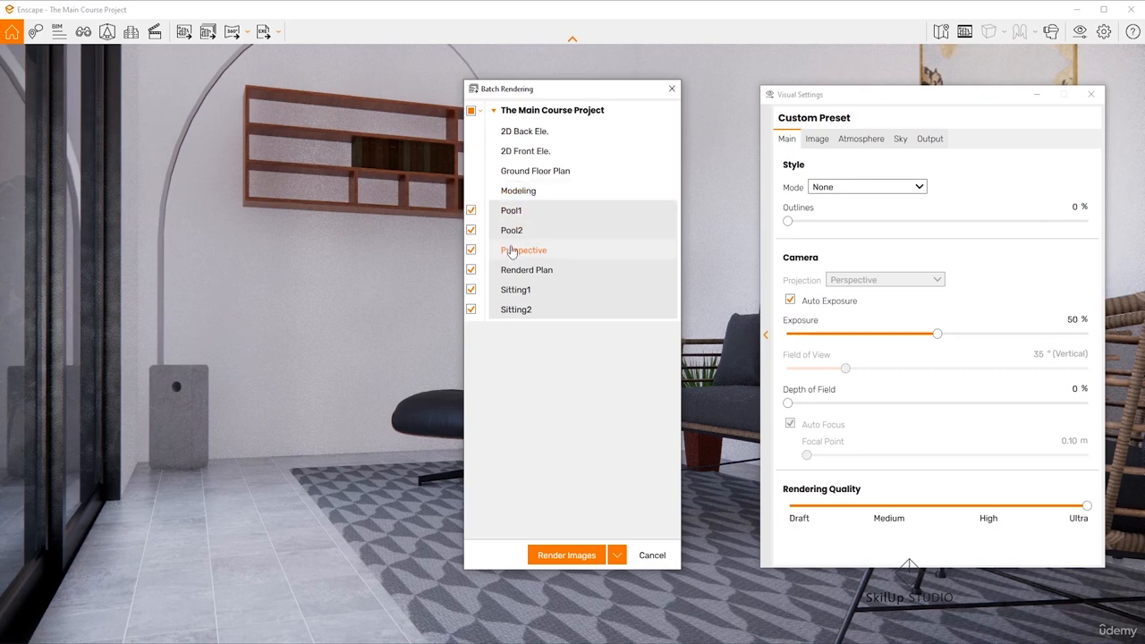
{"action": "left_click", "coordinate": [472, 271]}
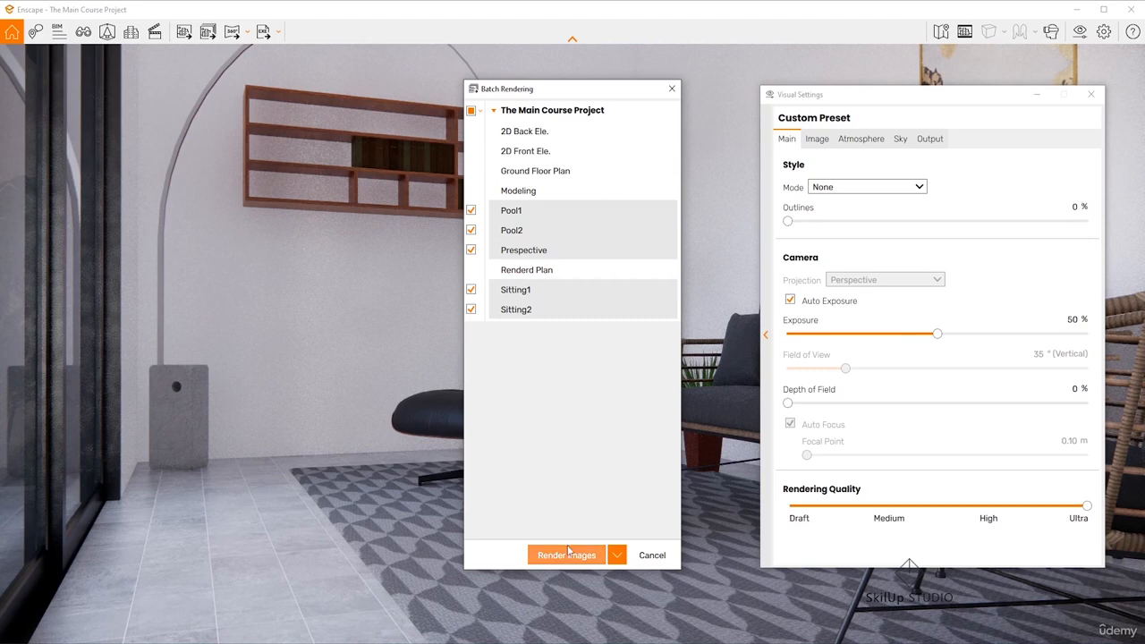
{"action": "left_click", "coordinate": [587, 559]}
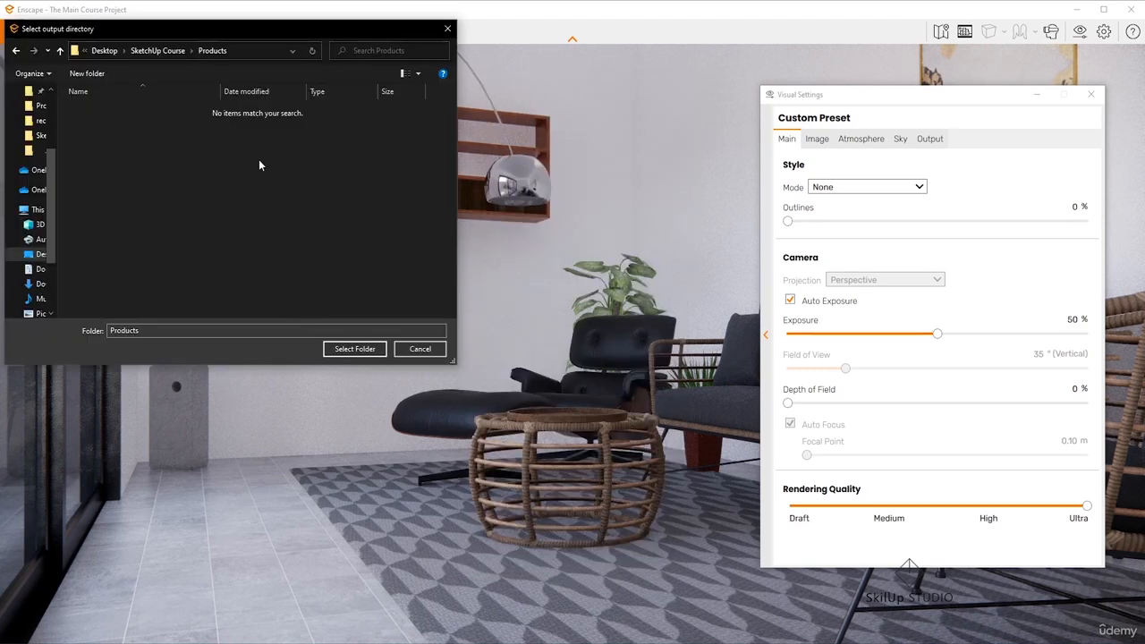
{"action": "left_click", "coordinate": [354, 349]}
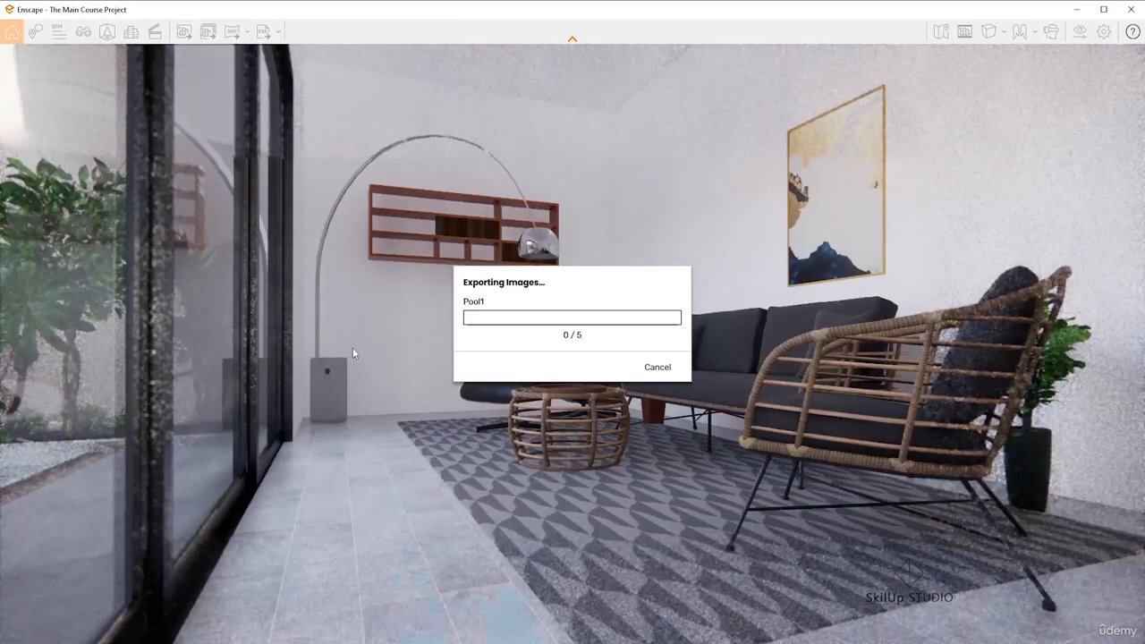